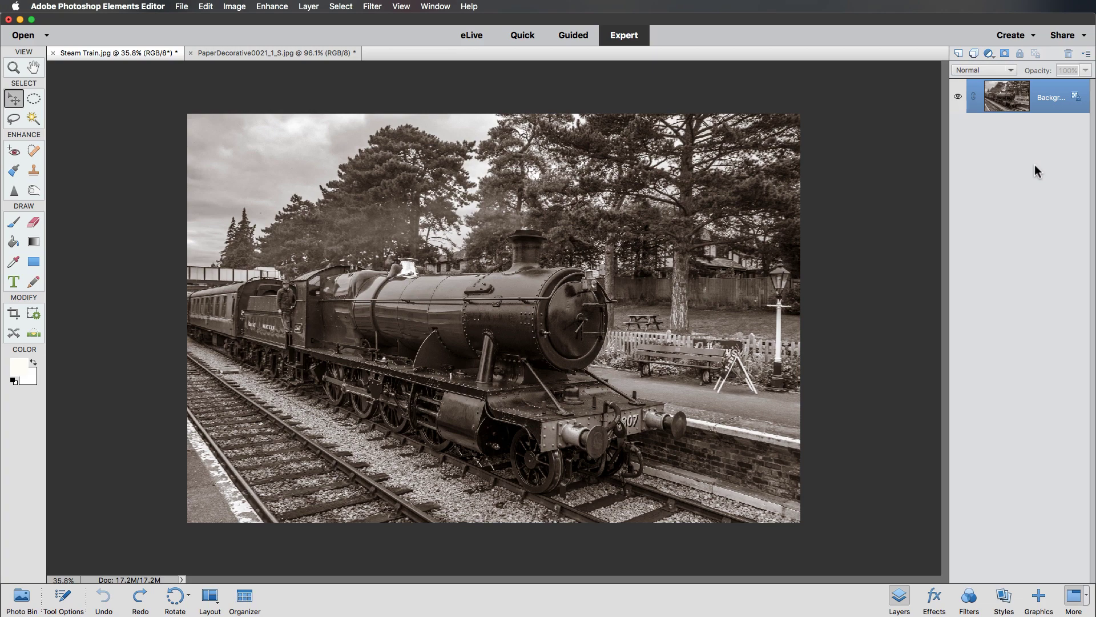
Step: Duplicate the Background layer and unlock the original so it becomes a regular layer
key("super+j")
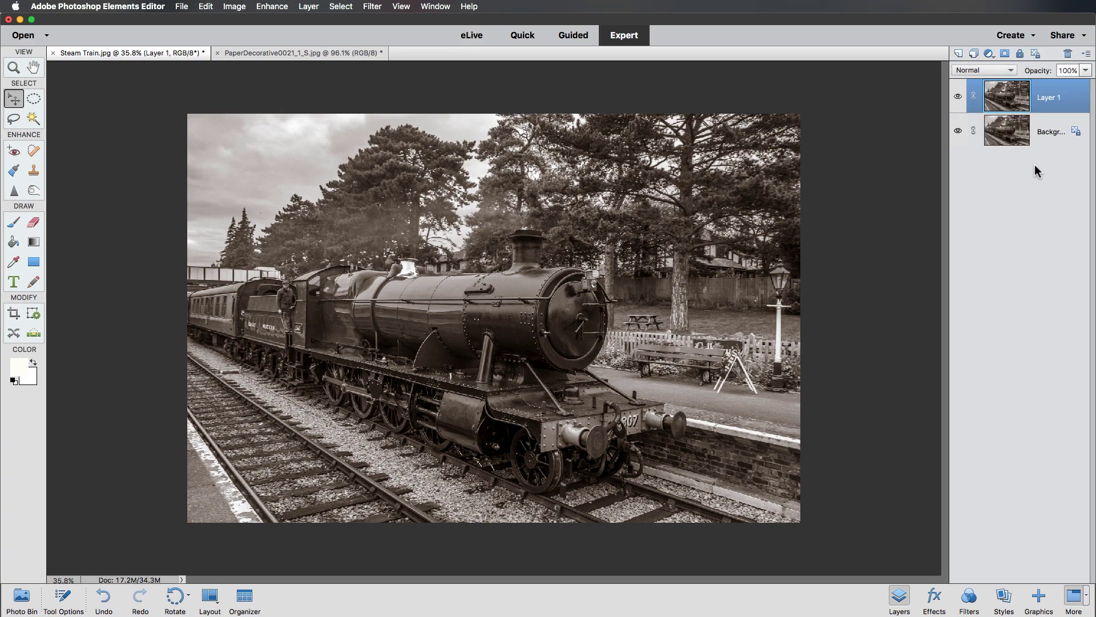
left_click(1048, 133)
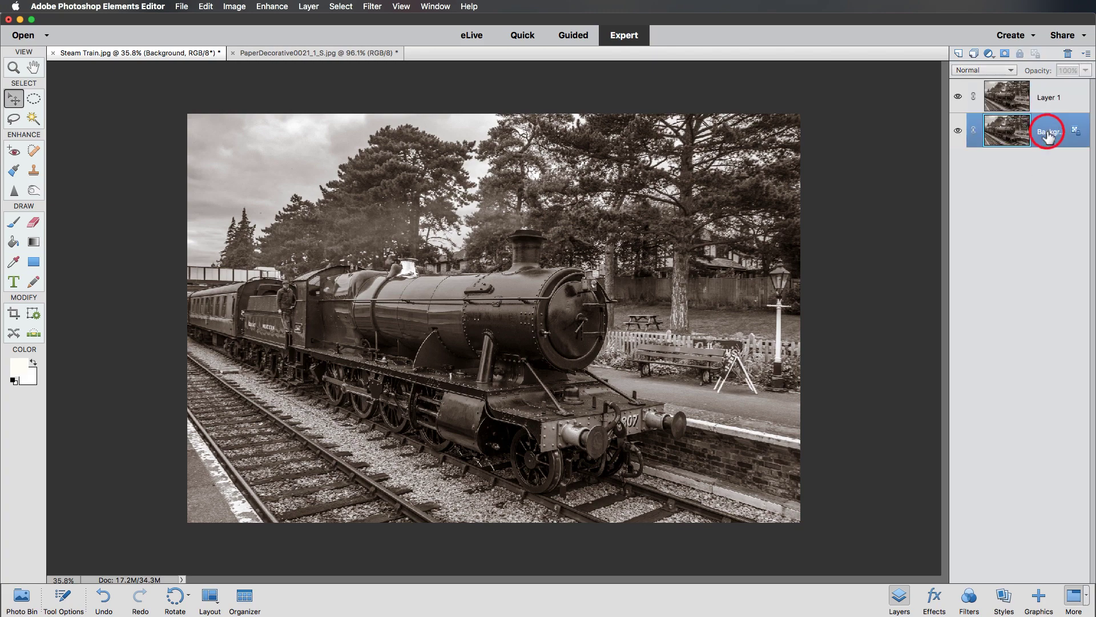
left_click(1076, 132)
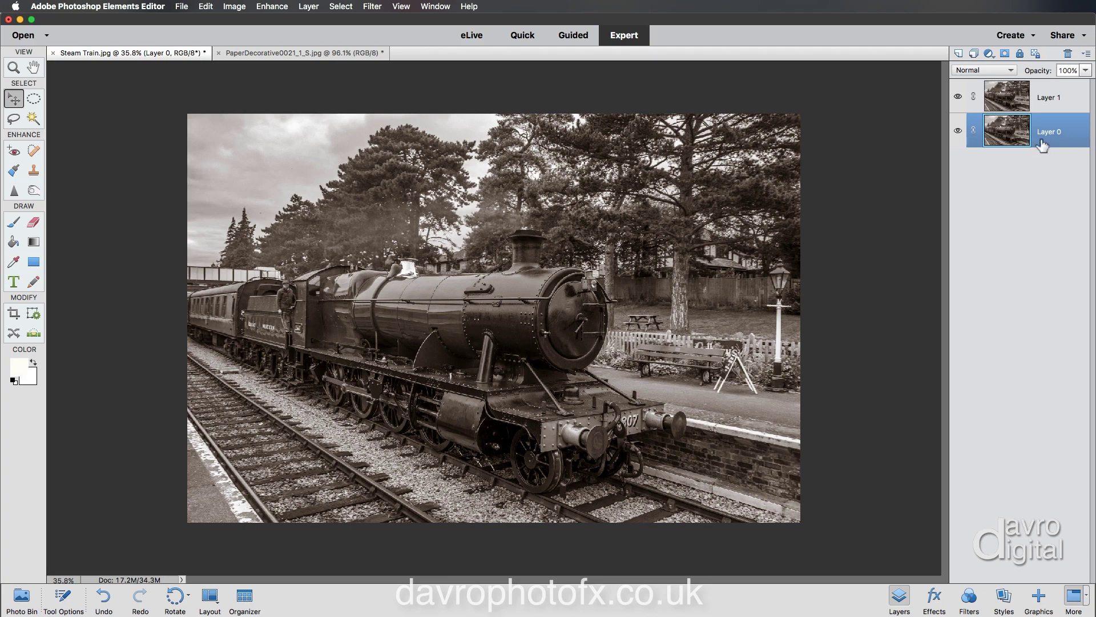
Step: Free Transform the lower train layer, enlarging it from the centre beyond the canvas on all sides, with extra height above and below
left_click(547, 220, "alt")
left_click(547, 220, "alt")
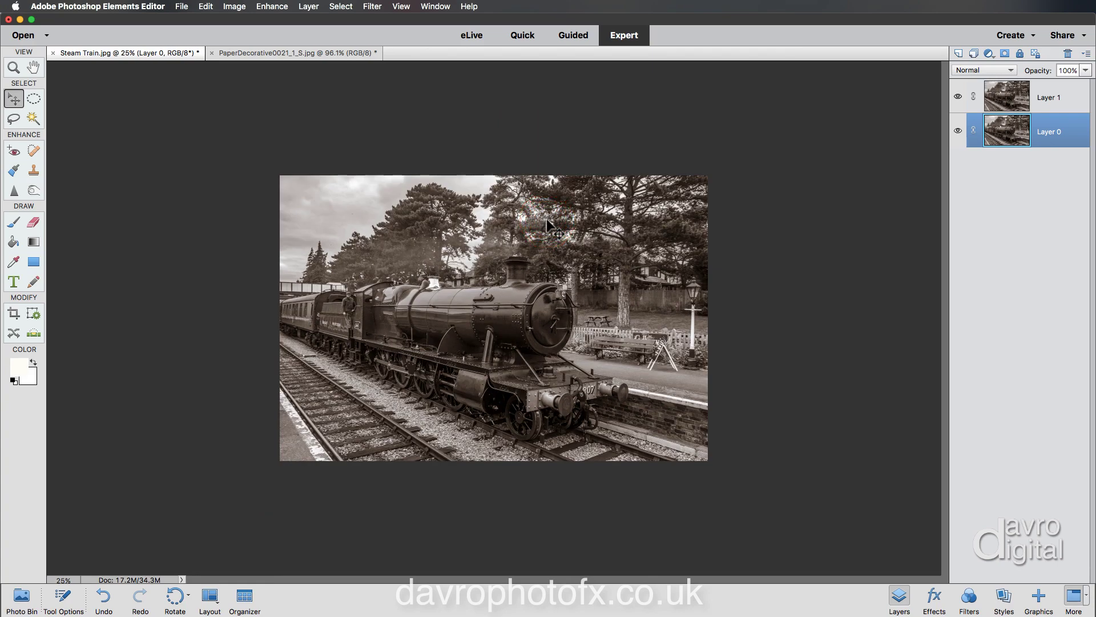
left_click(232, 6)
mouse_move(279, 31)
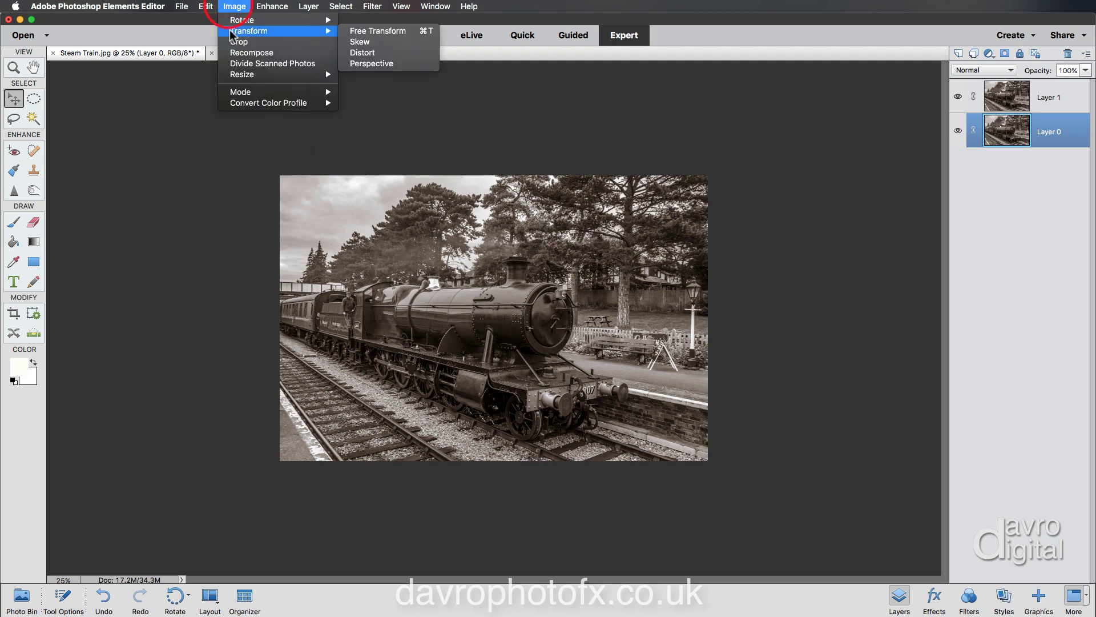
left_click(364, 30)
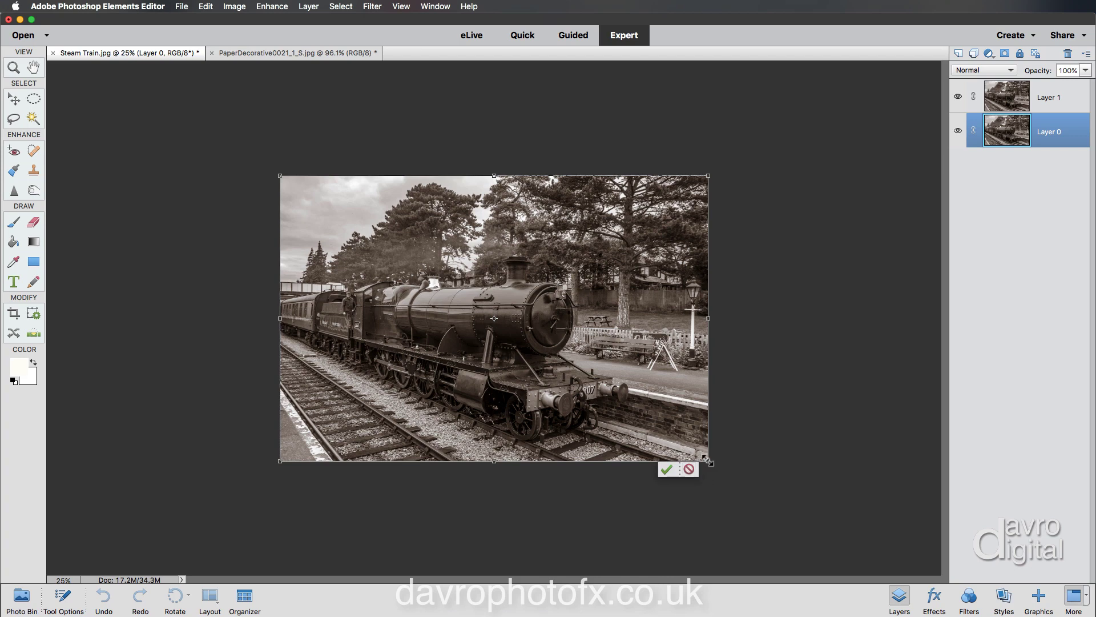
left_click_drag(708, 462, 744, 498)
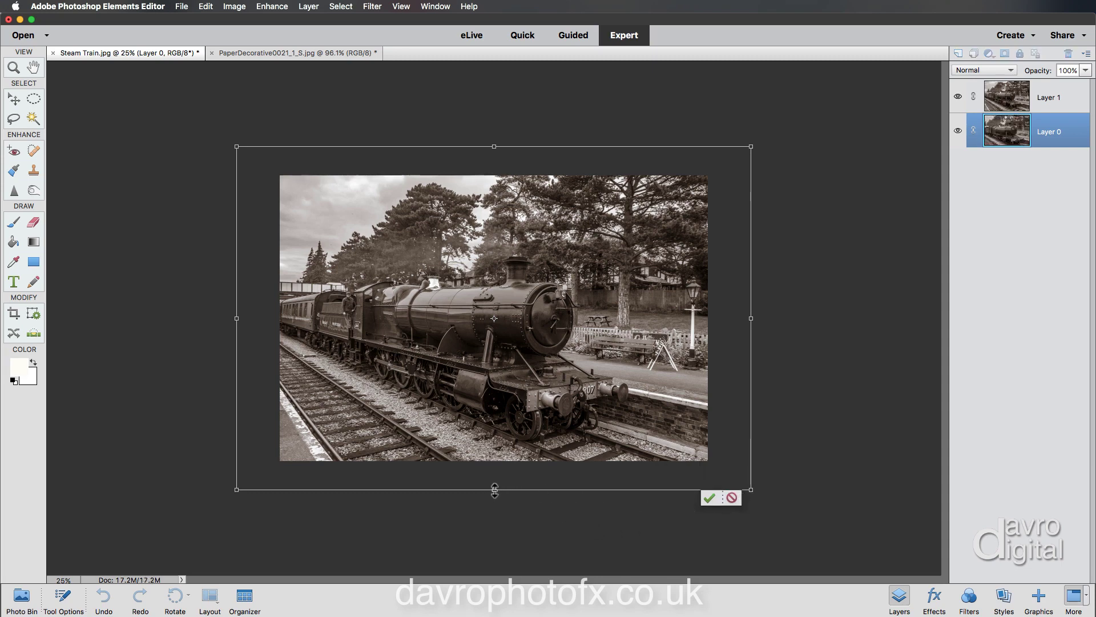
left_click_drag(495, 490, 495, 500)
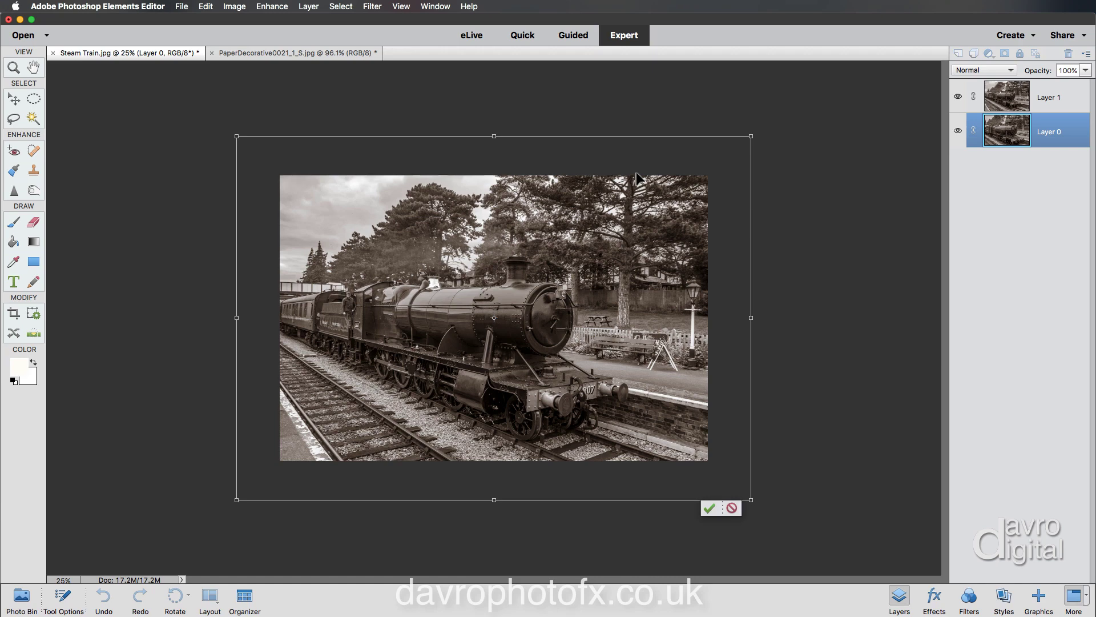
left_click(565, 156)
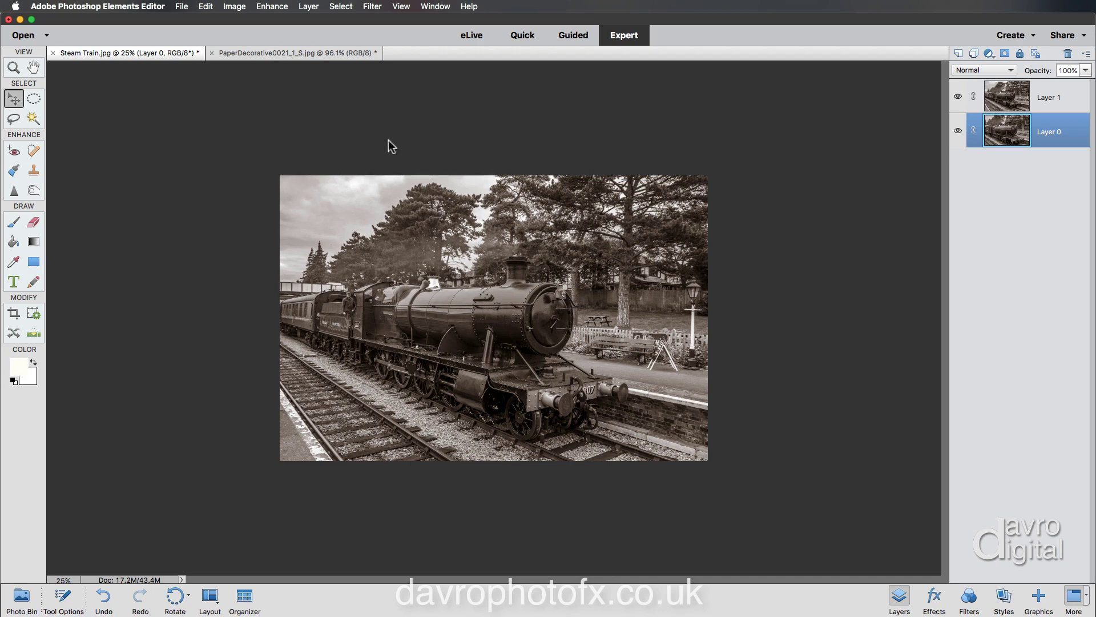
Step: Expand the canvas with Reveal All to include the whole enlarged lower layer
left_click(231, 7)
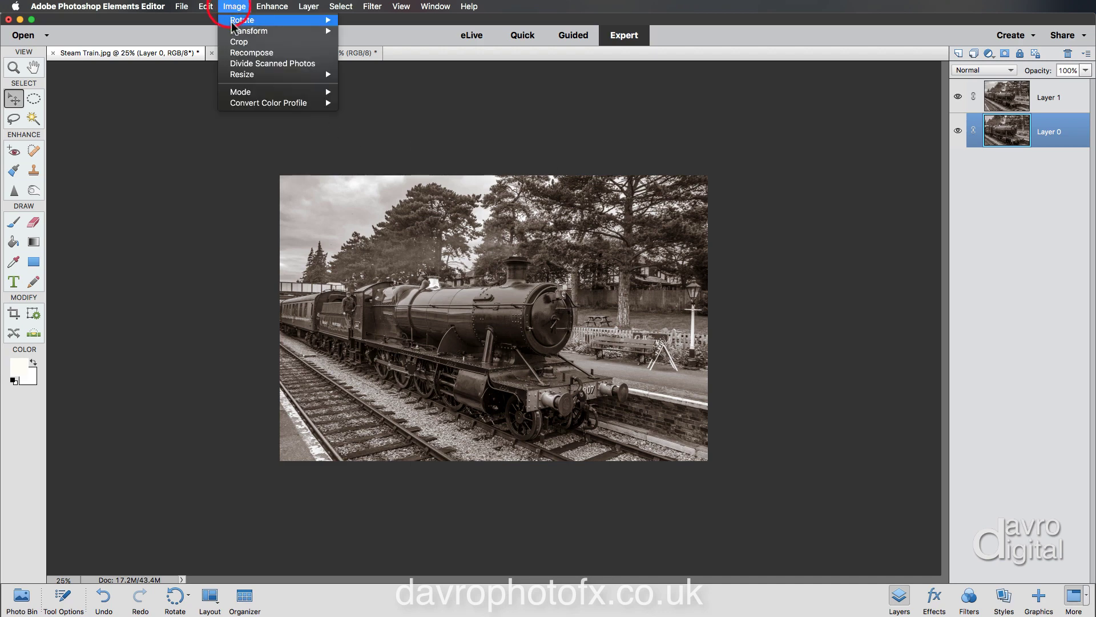
mouse_move(252, 74)
left_click(367, 107)
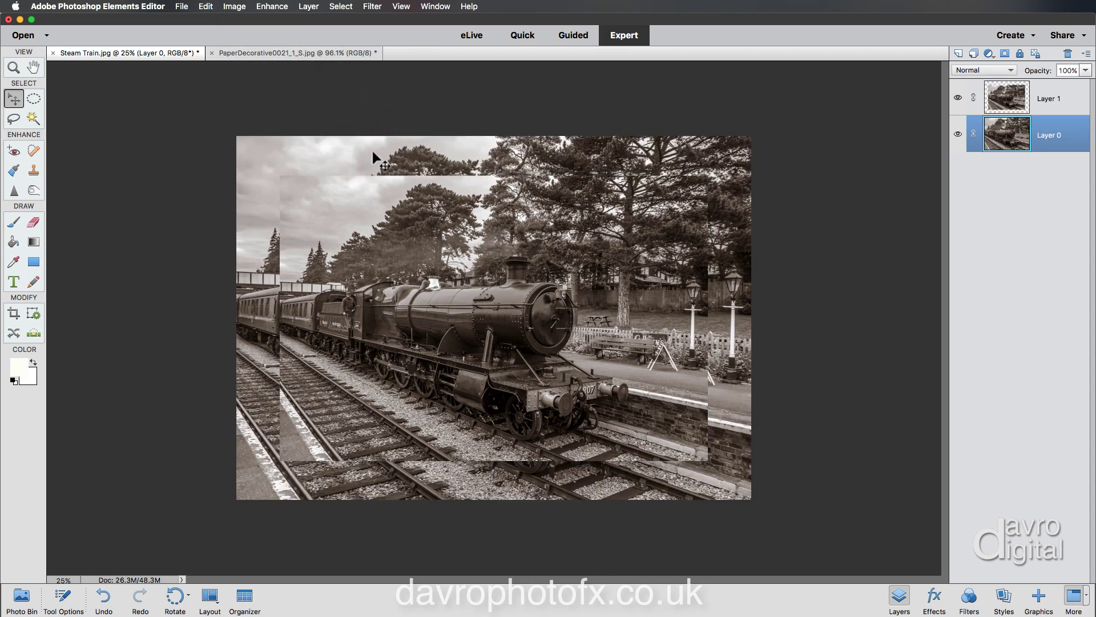
Step: Reset the colours to default black and white and fill Layer 0 with the white background colour
key("d")
key("super+z")
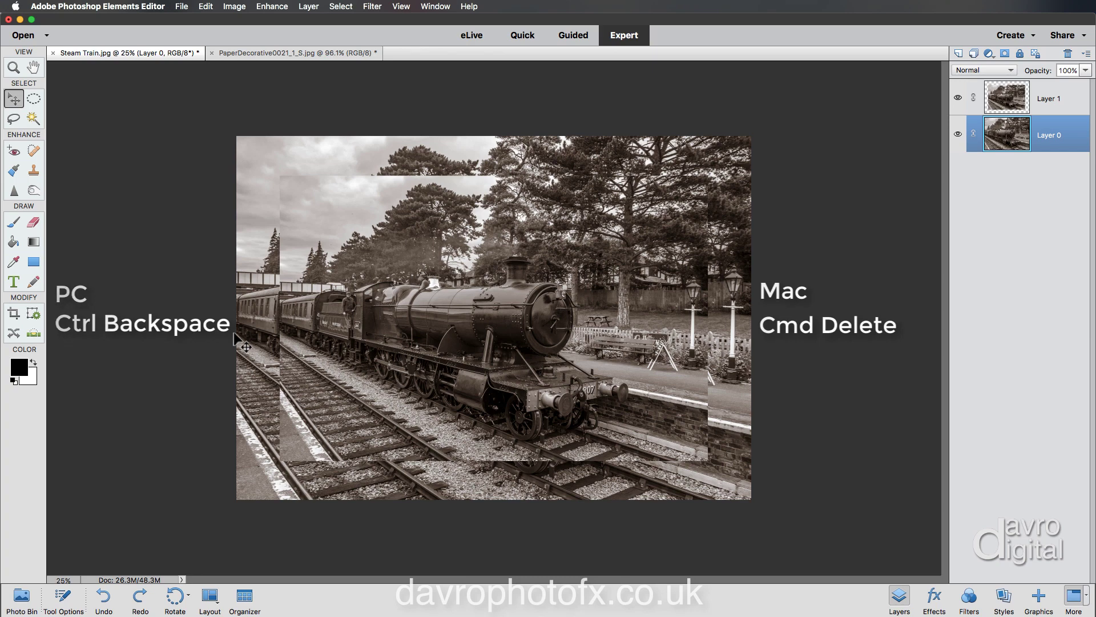
key("super+BackSpace")
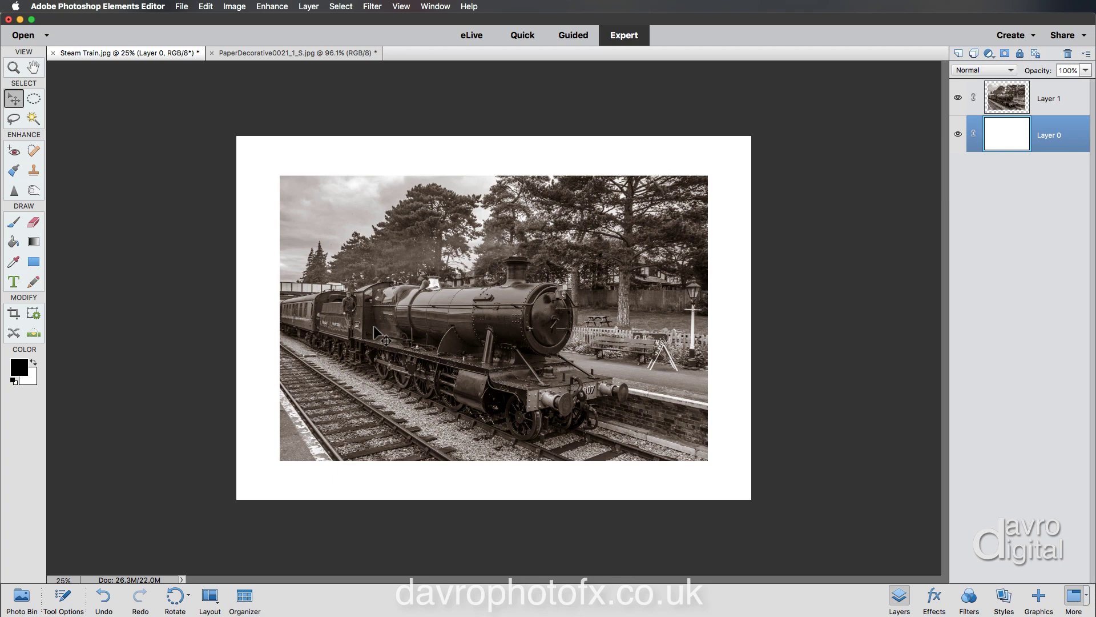
Step: Add a layer named "Shadow" directly beneath the photo, filled with black within a selection of the photo's outline
left_click(958, 53)
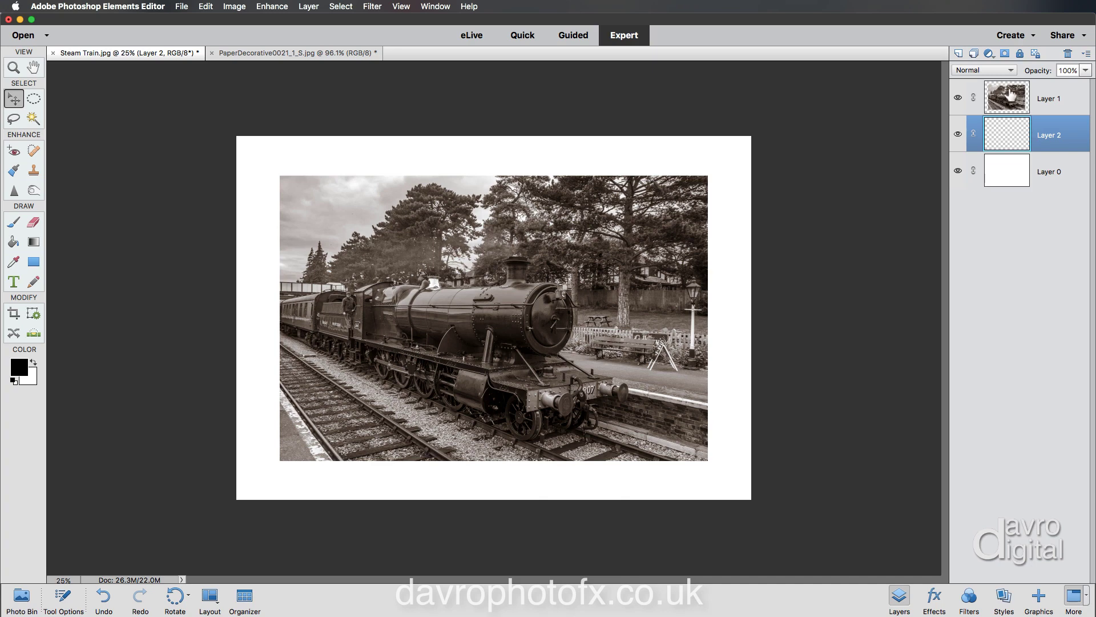
left_click_drag(1009, 98, 1002, 87)
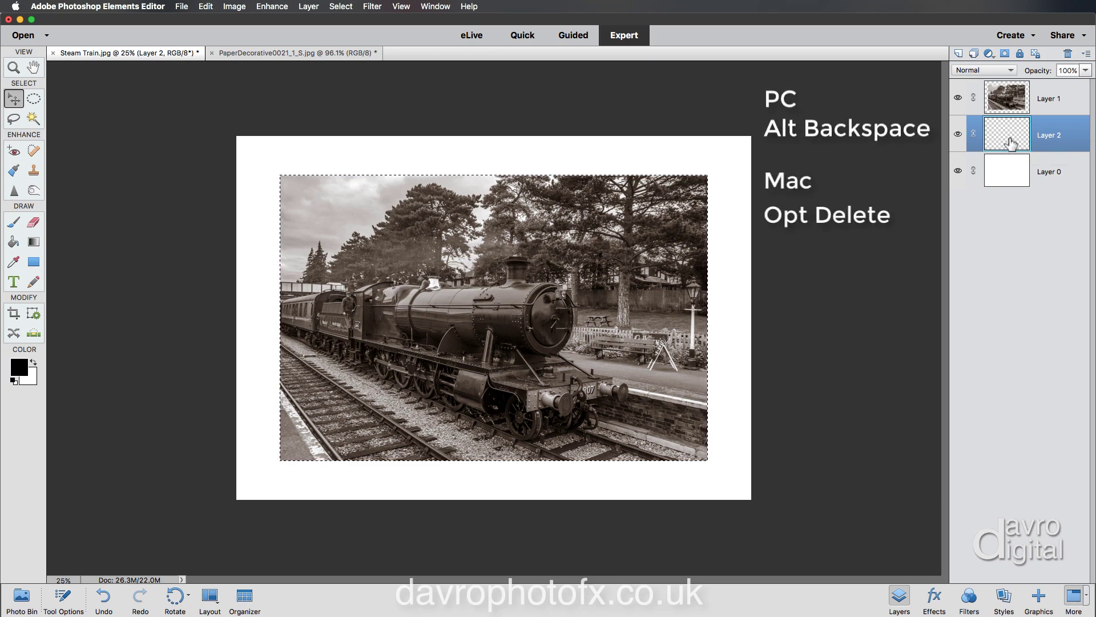
key("alt+BackSpace")
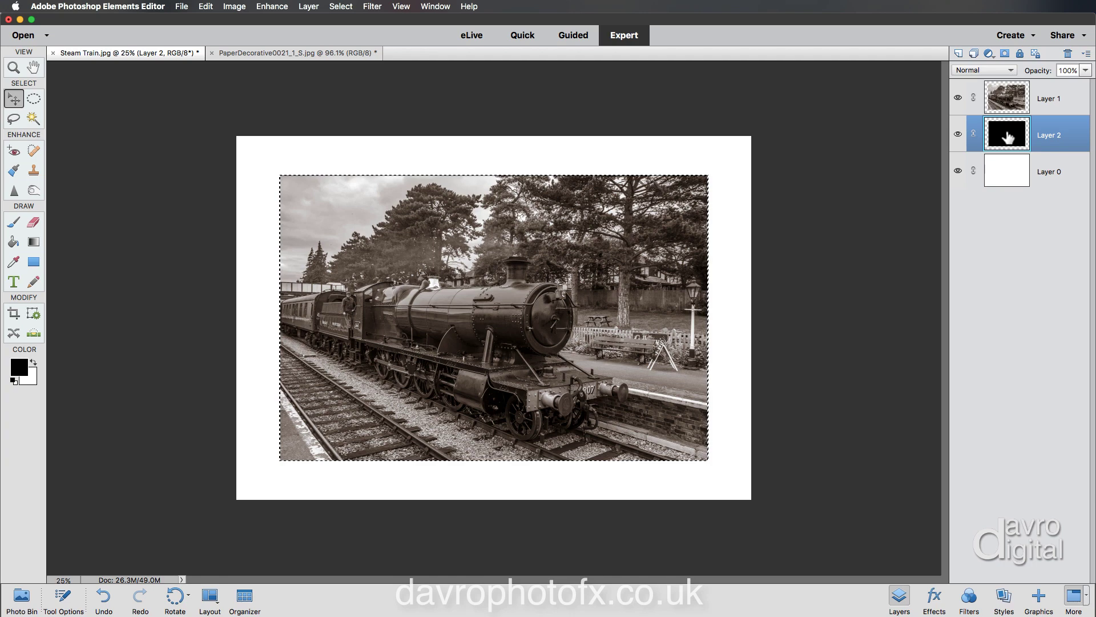
double_click(1047, 134)
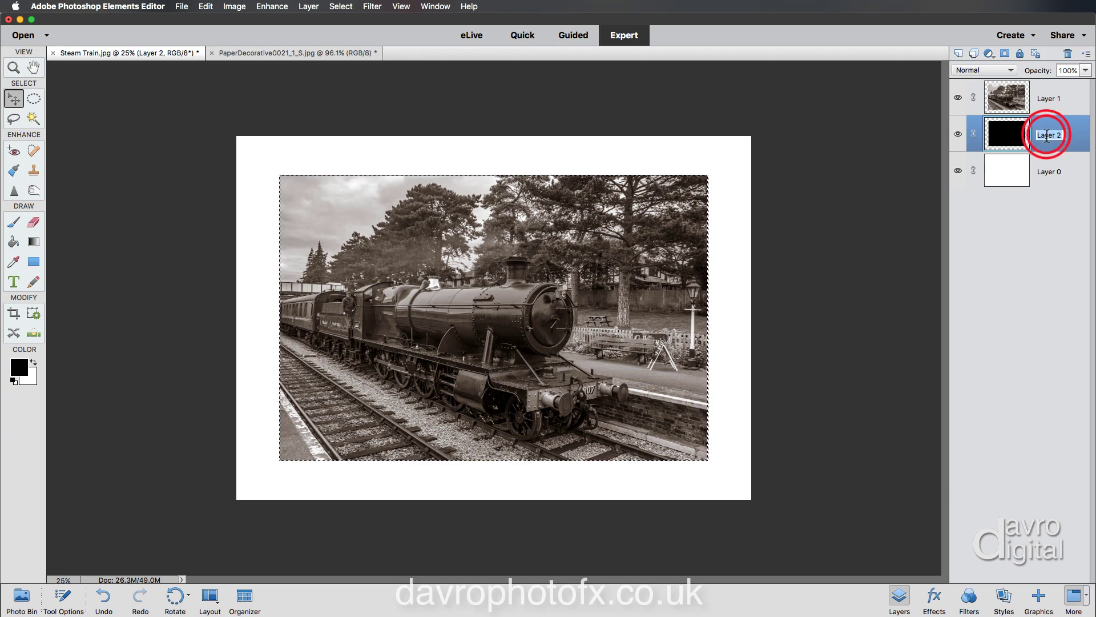
type("Shadow")
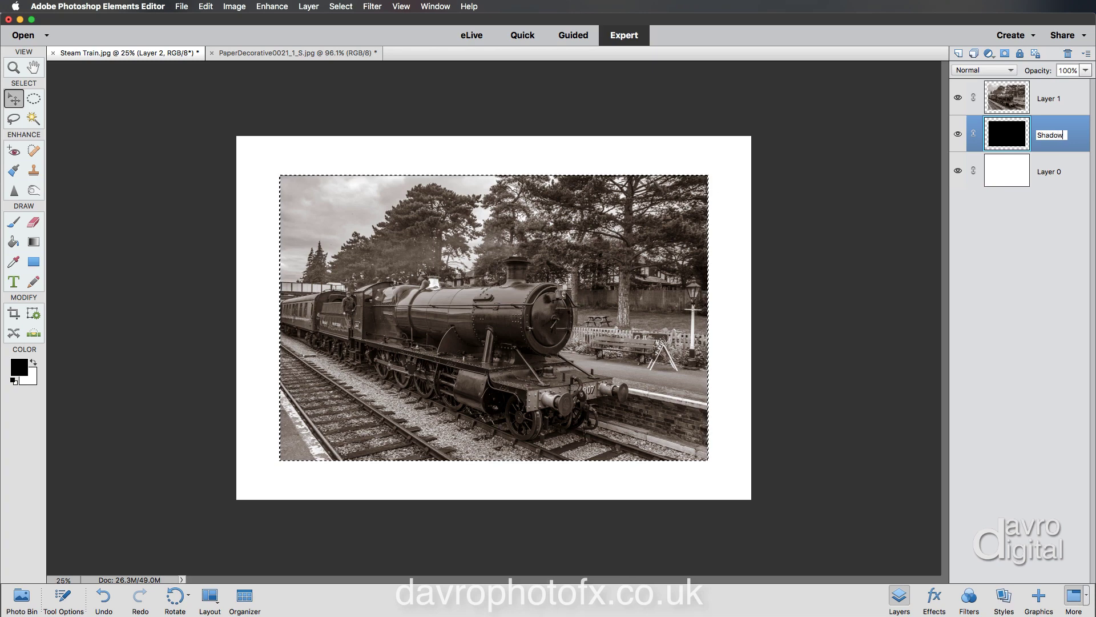
key("Return")
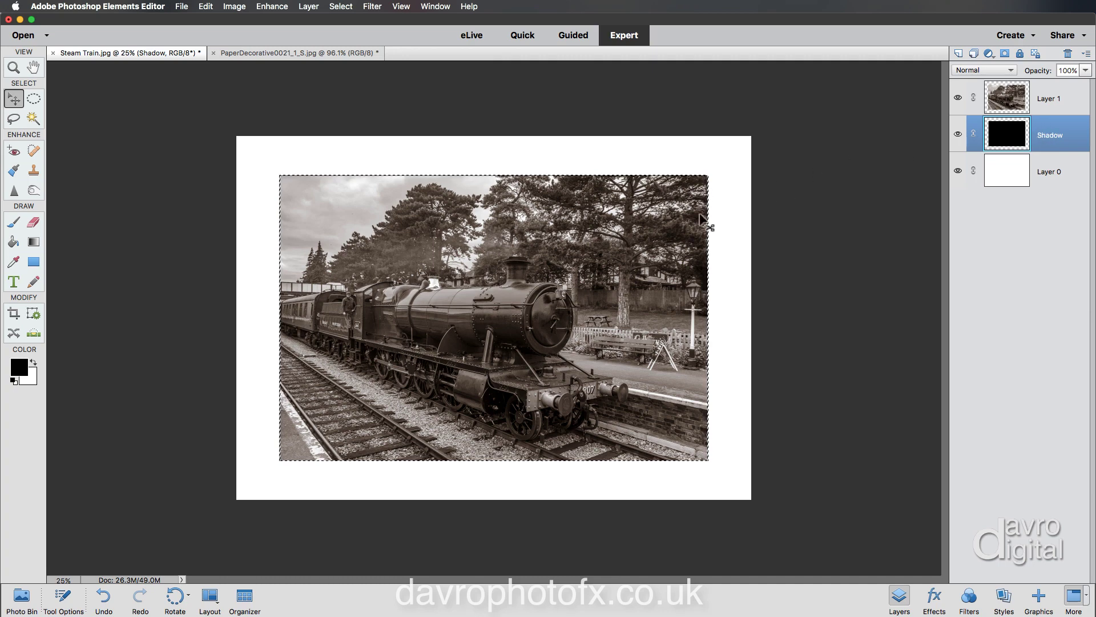
Step: Stroke the photo's outline on Layer 1 with a 38 px inside line in cream (fffbef), and deselect
left_click(1006, 98)
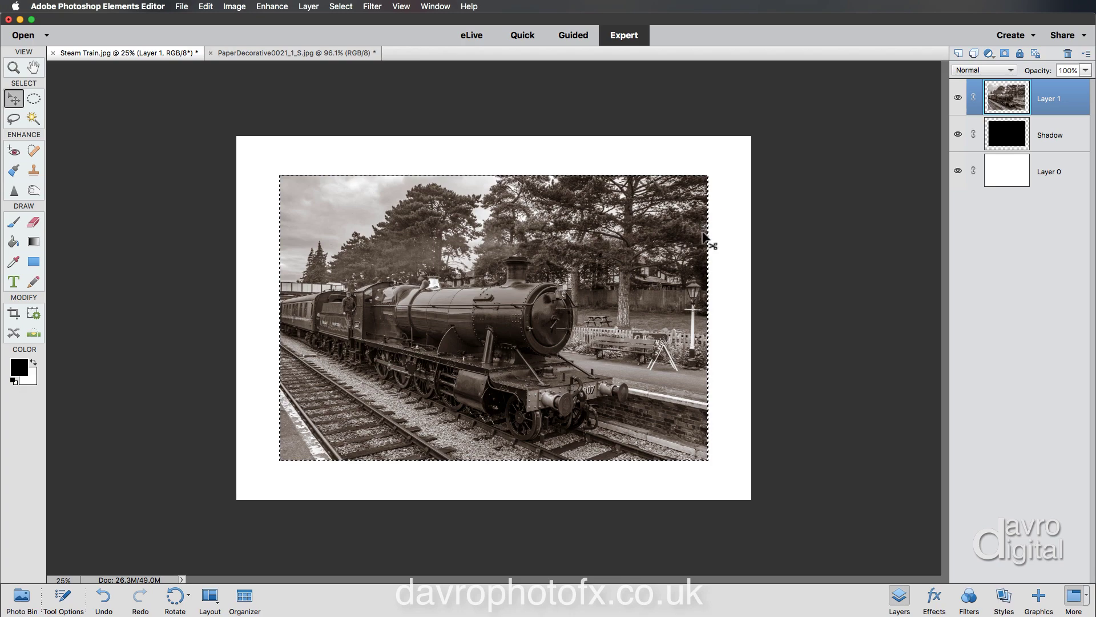
left_click(206, 6)
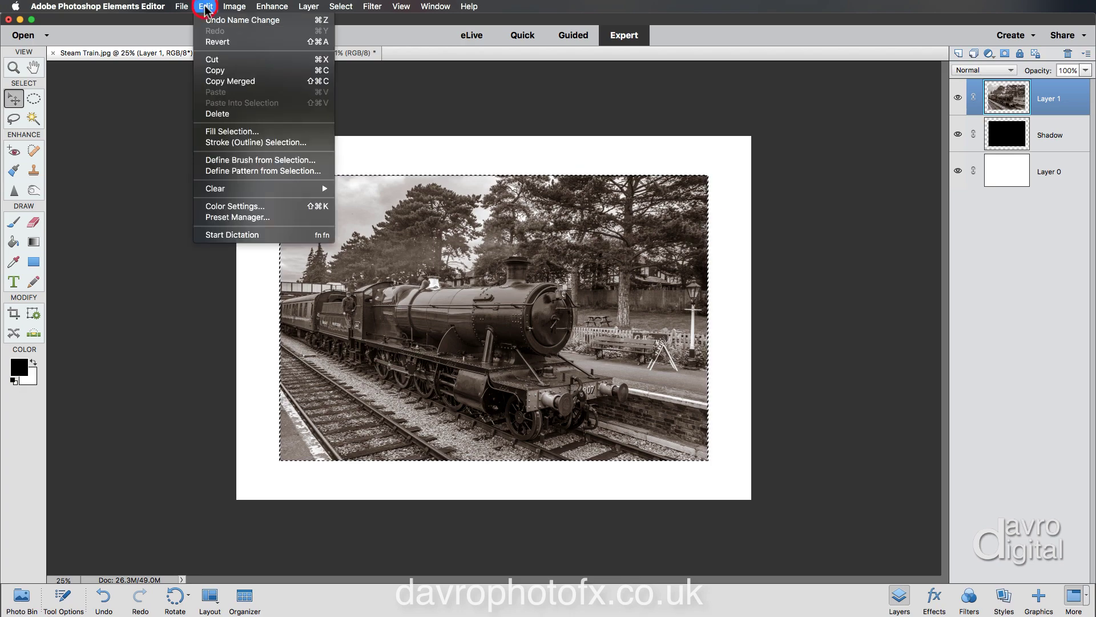
left_click(212, 141)
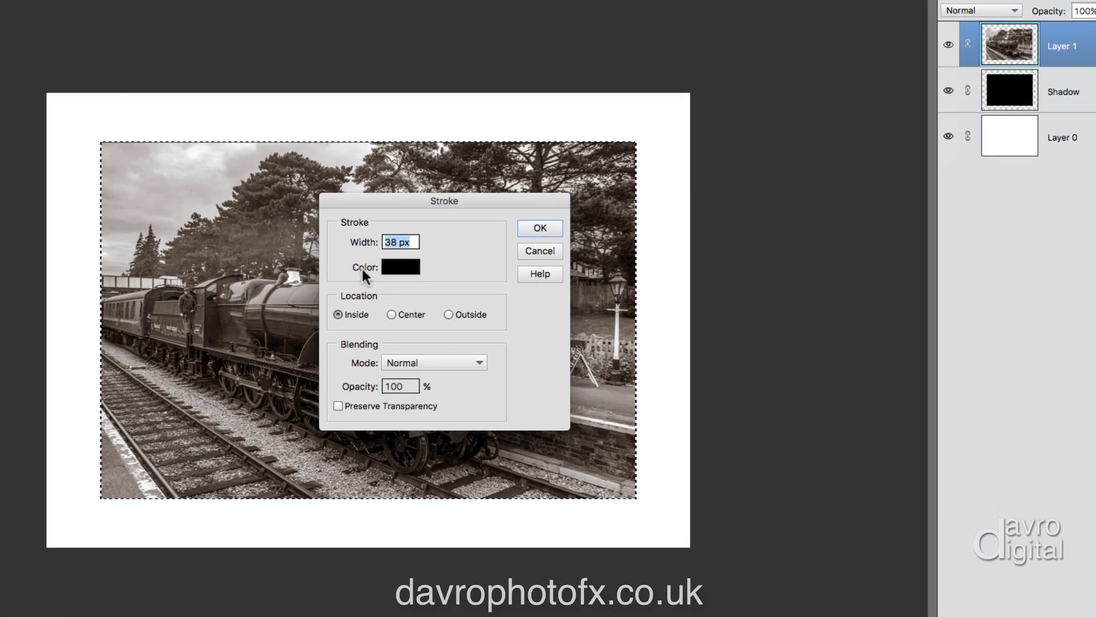
left_click(398, 268)
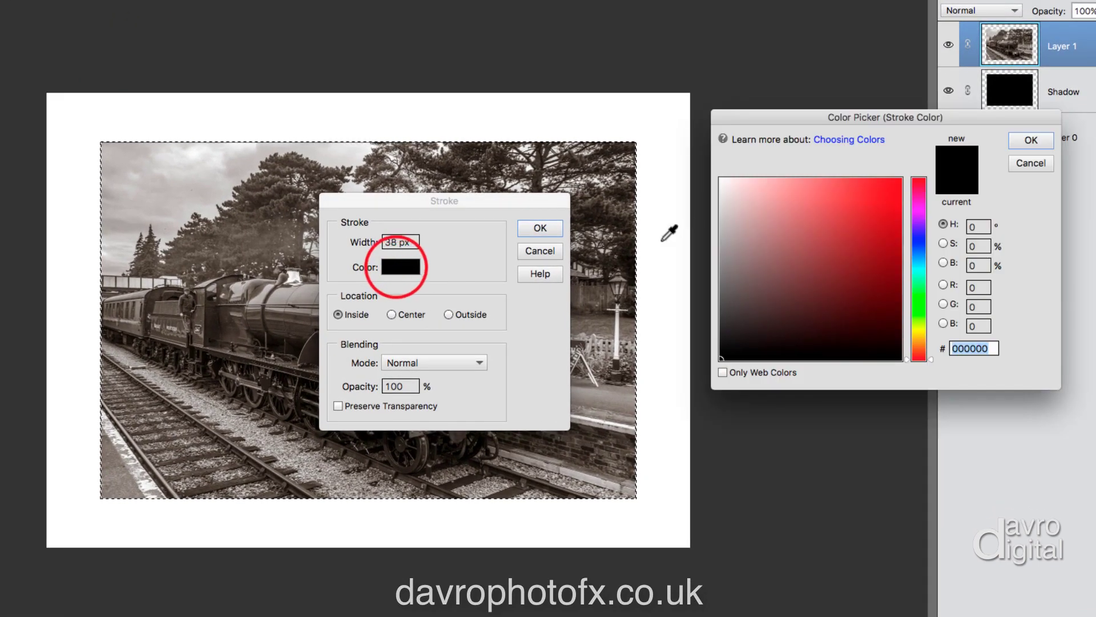
left_click(718, 175)
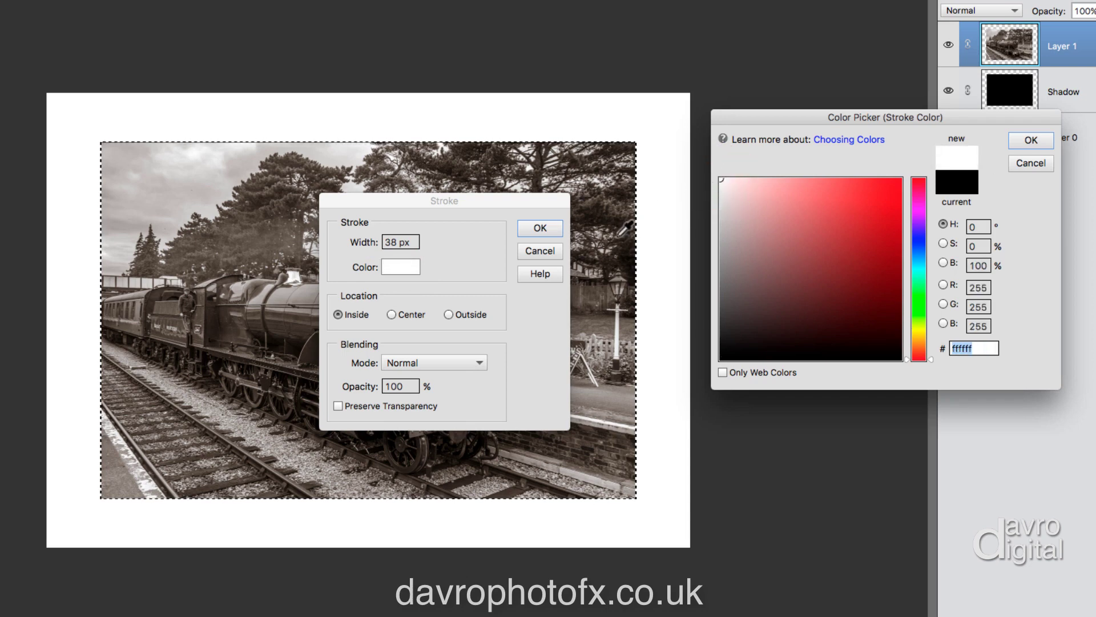
left_click_drag(930, 359, 929, 335)
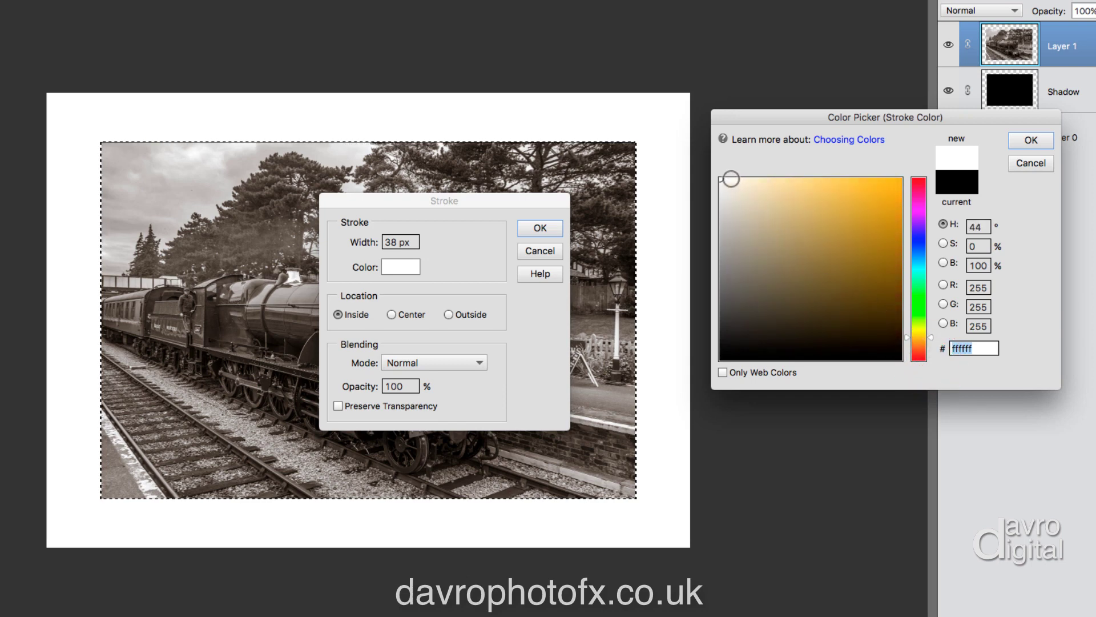
left_click(731, 178)
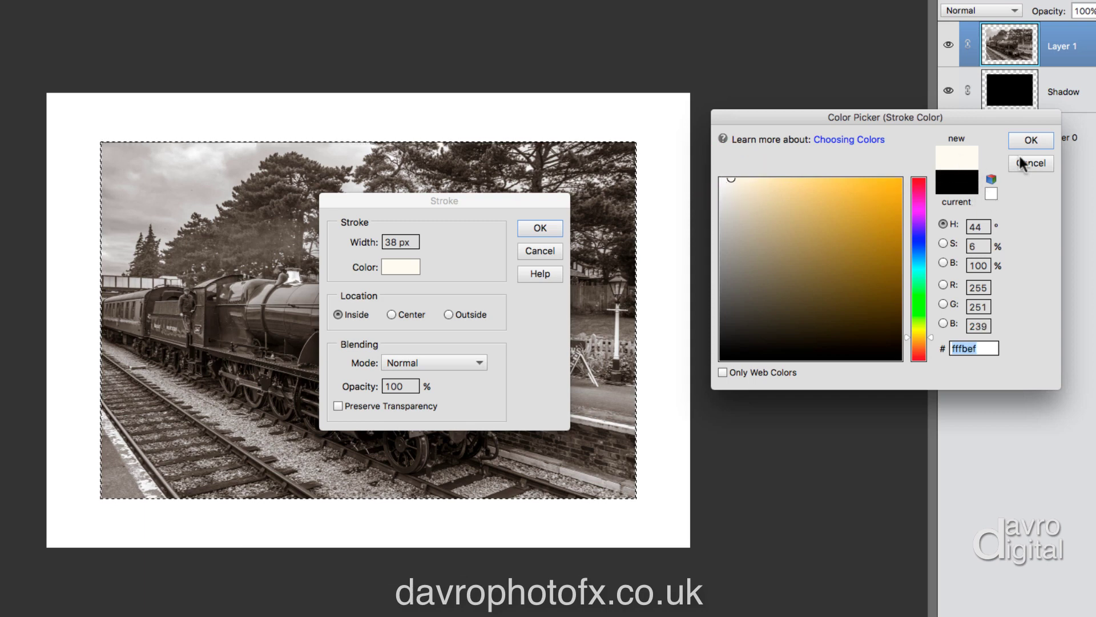
left_click(1031, 139)
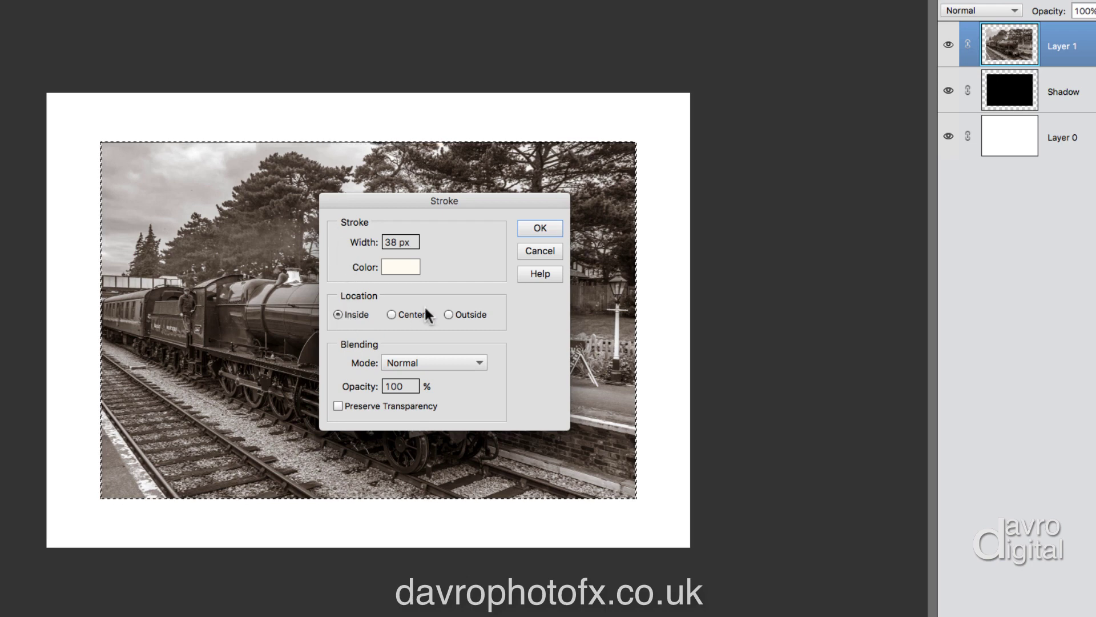
left_click(543, 228)
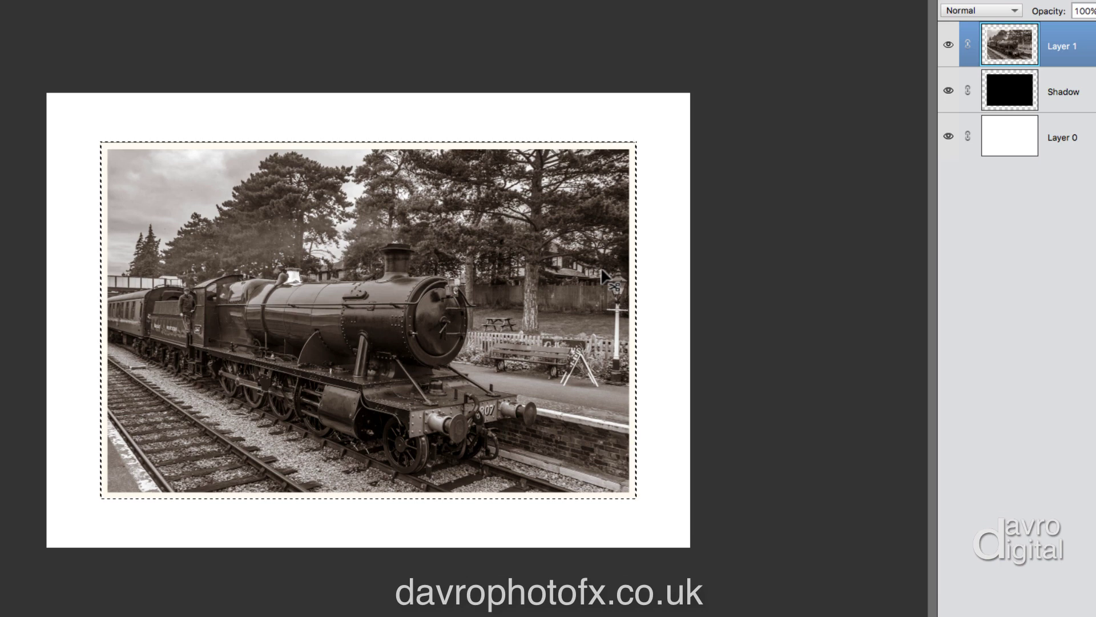
key("super+d")
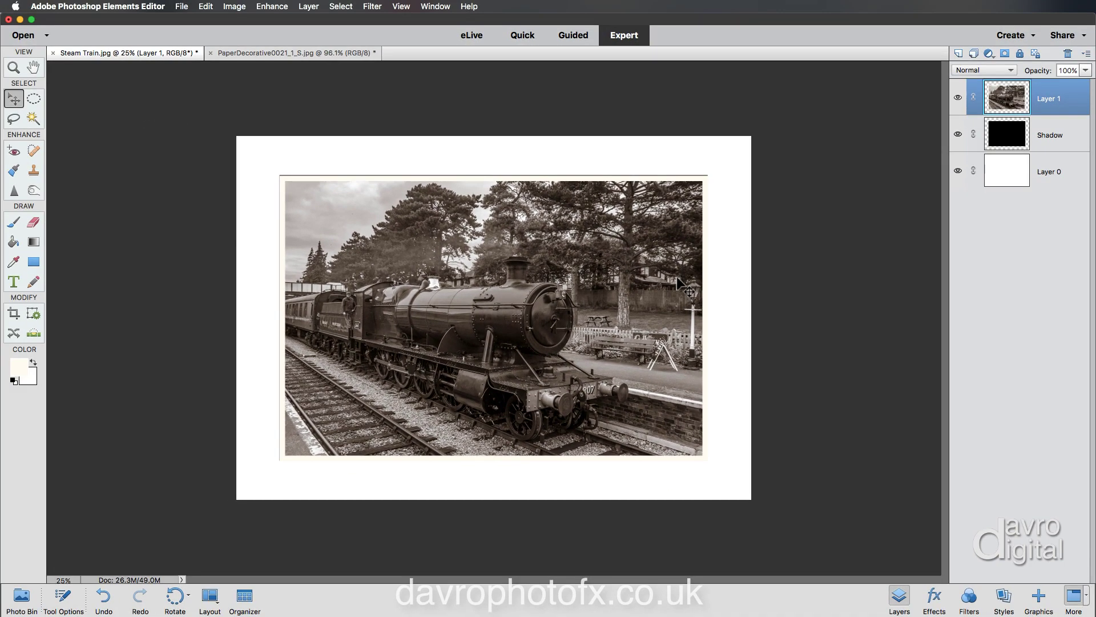
Step: Apply the Oak style from the Patterns category to the white bottom layer
left_click(1053, 174)
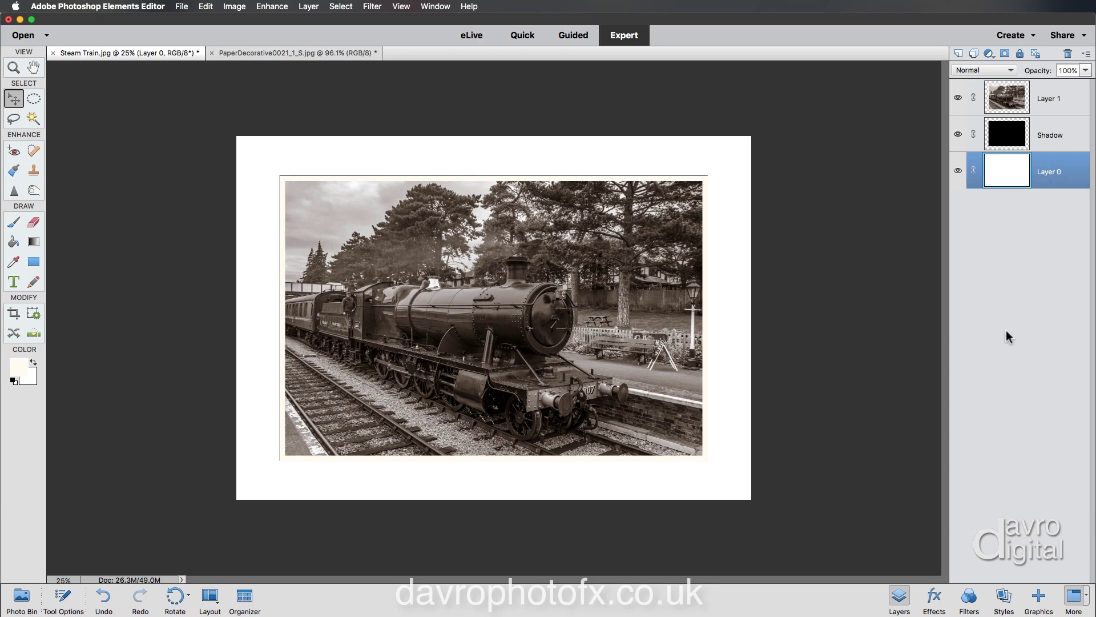
left_click(1004, 595)
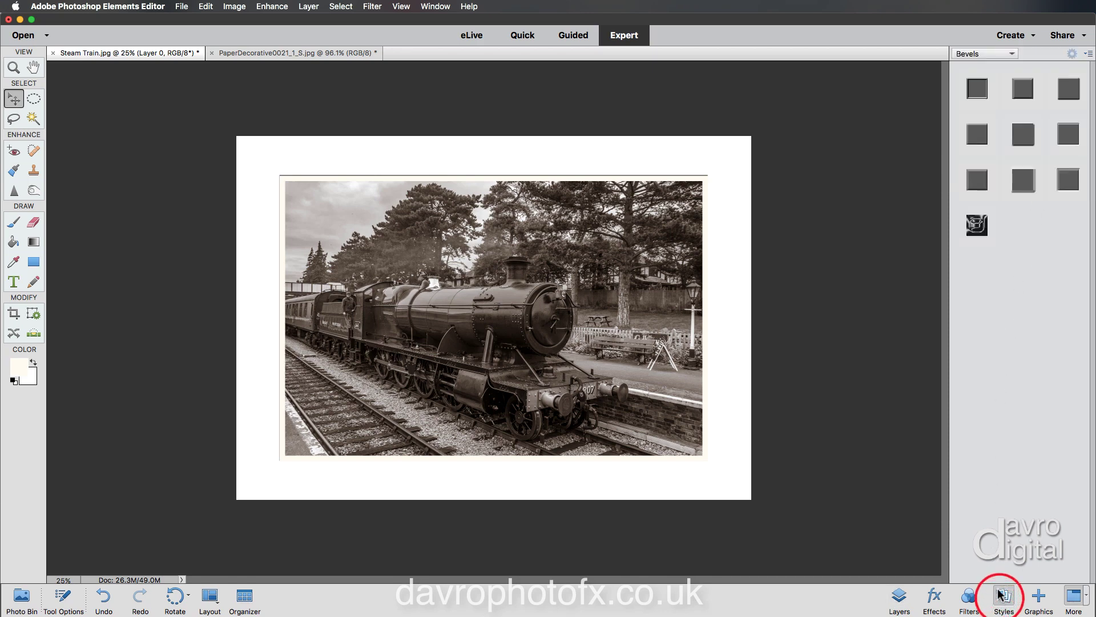
left_click(976, 55)
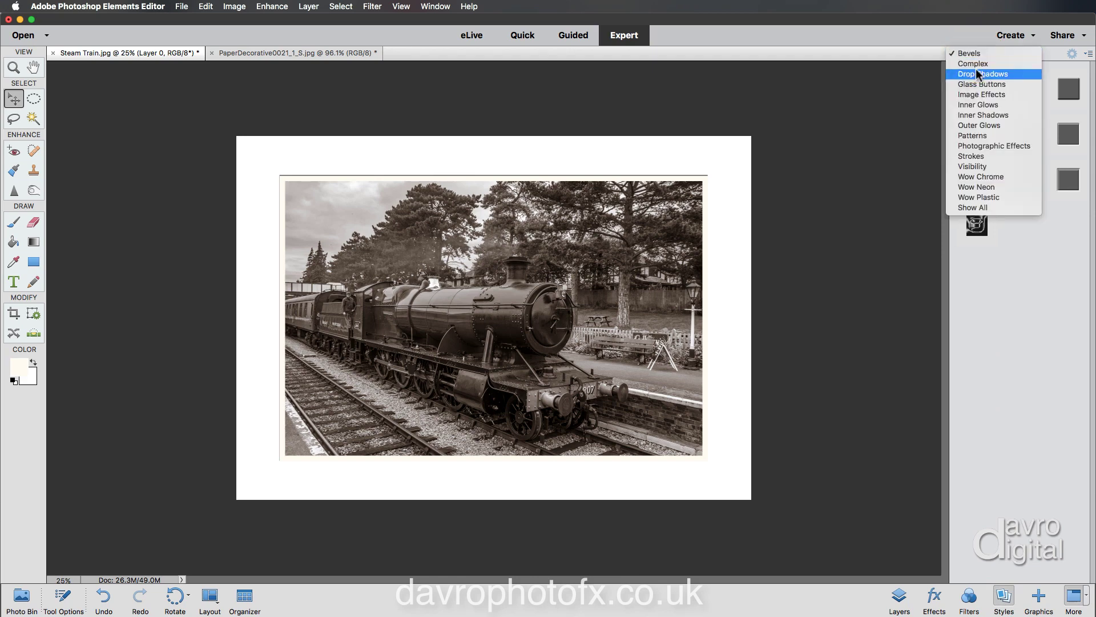
left_click(973, 136)
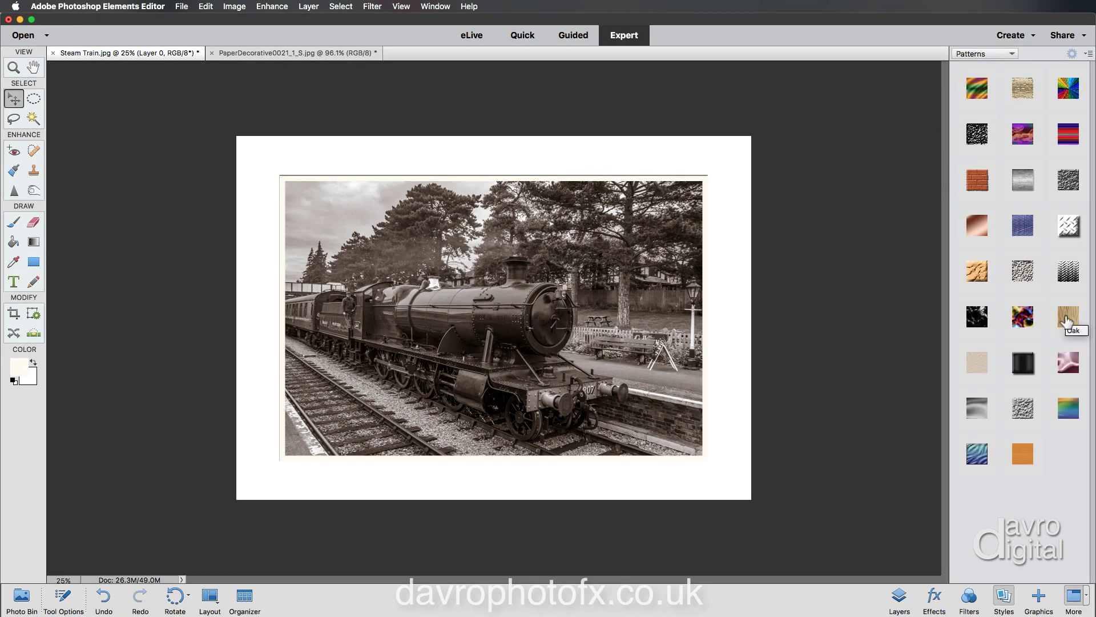
left_click(1066, 322)
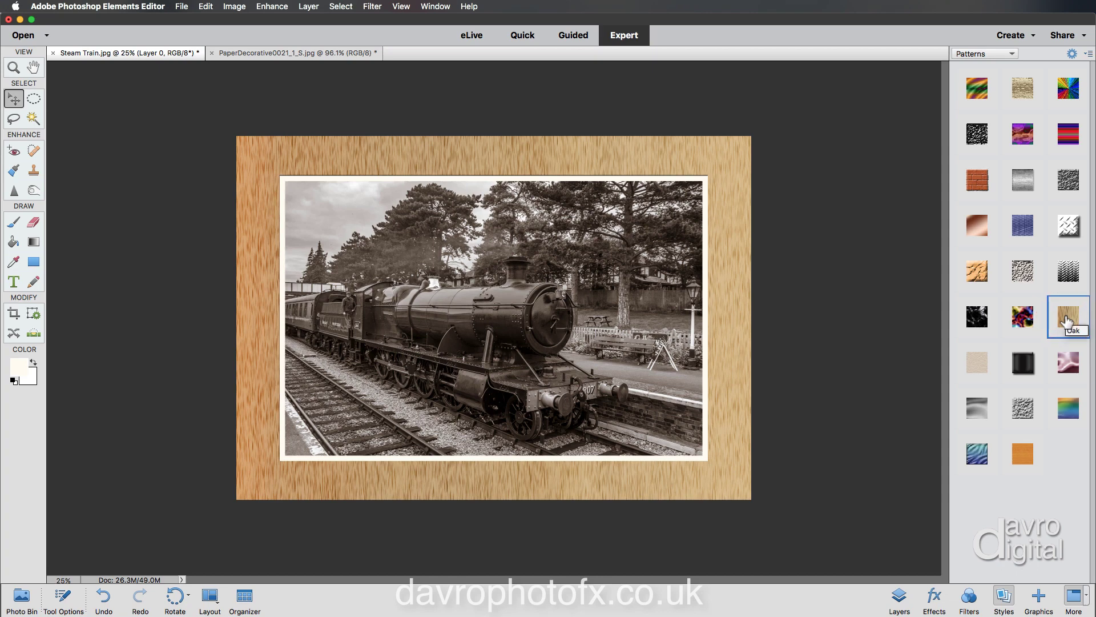
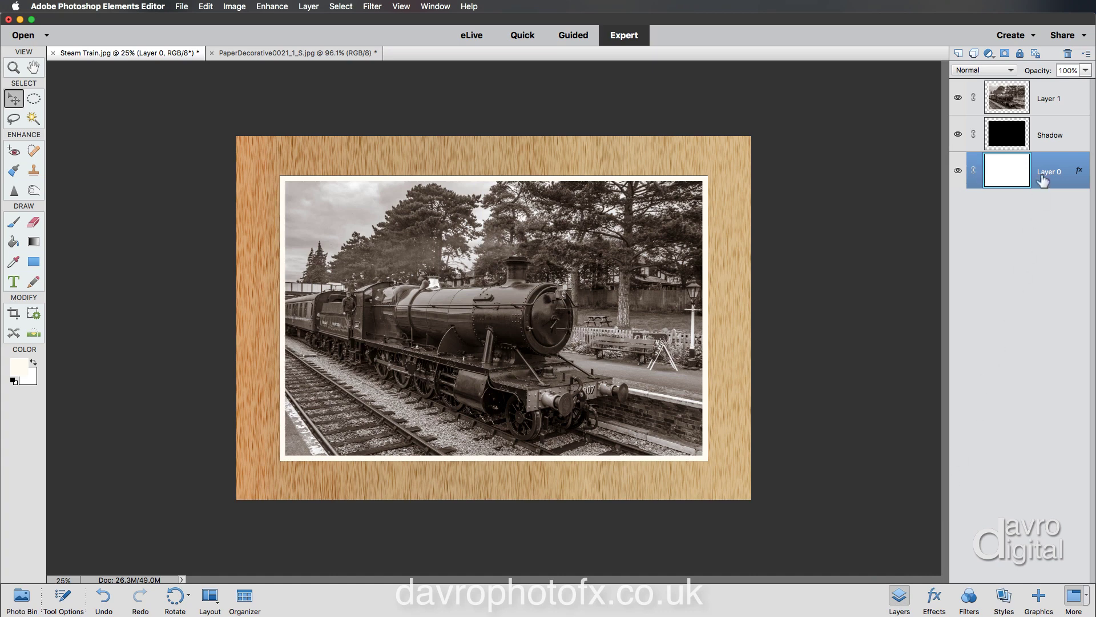
Step: Select Layer 1 and rotate the whole image 90° right
left_click(1050, 100)
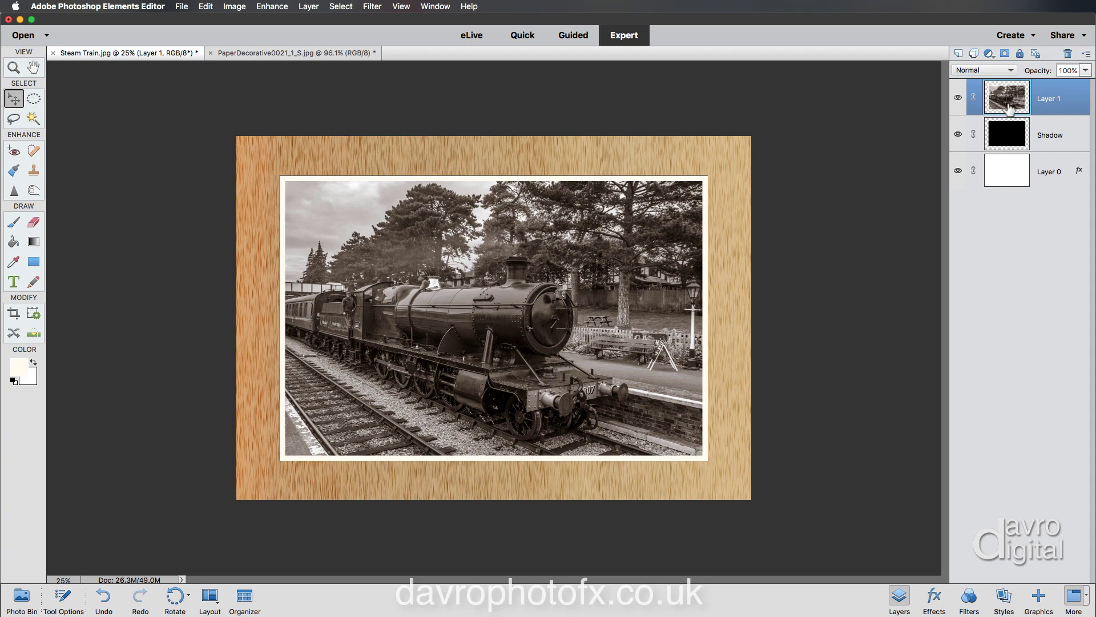
left_click(235, 7)
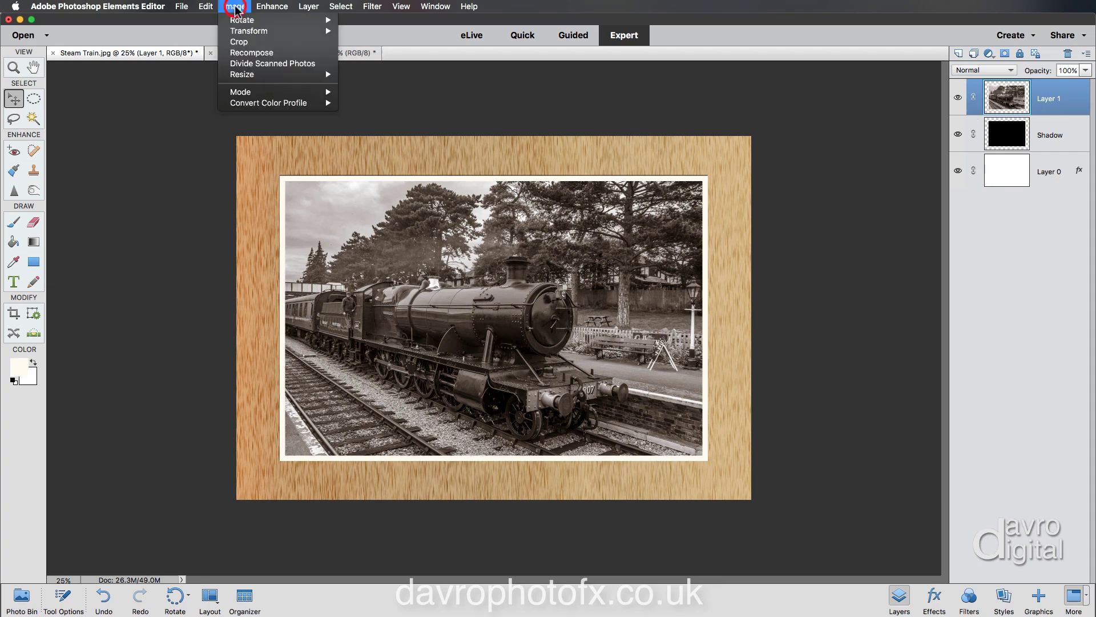
mouse_move(235, 21)
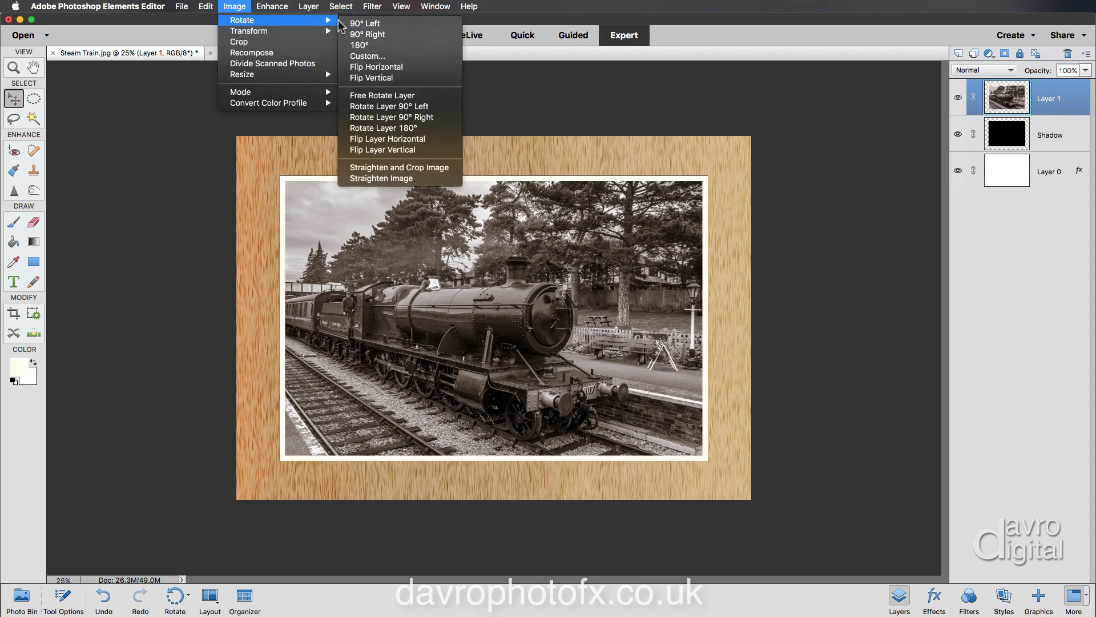
left_click(364, 34)
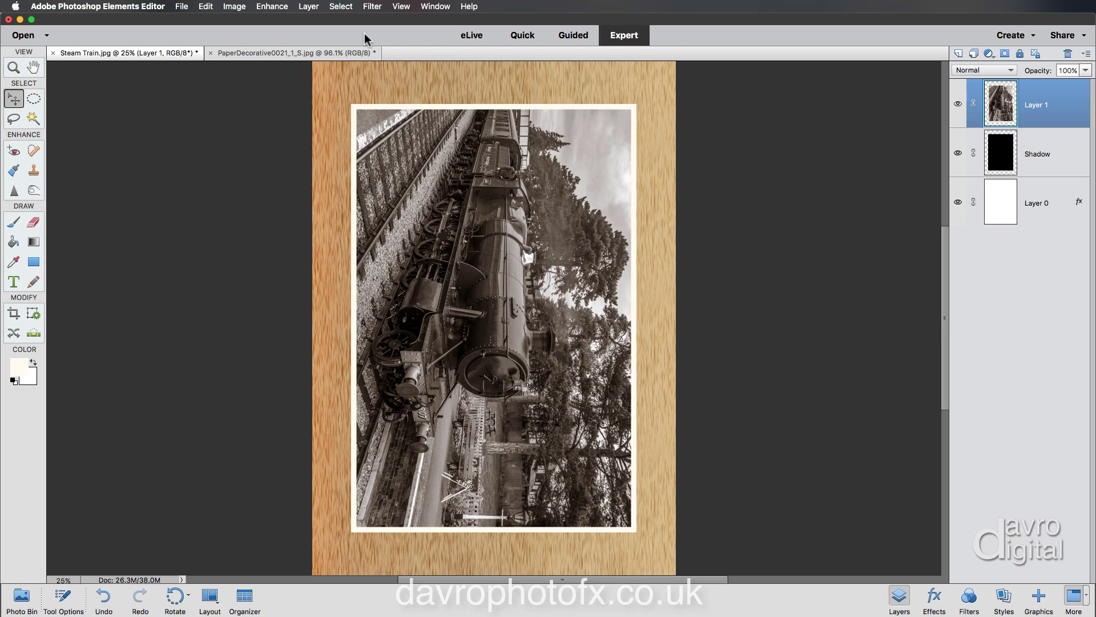
Step: Apply the Shear distortion to Layer 1, bowing the curve's midpoint slightly left of centre to bend the photo
left_click(372, 6)
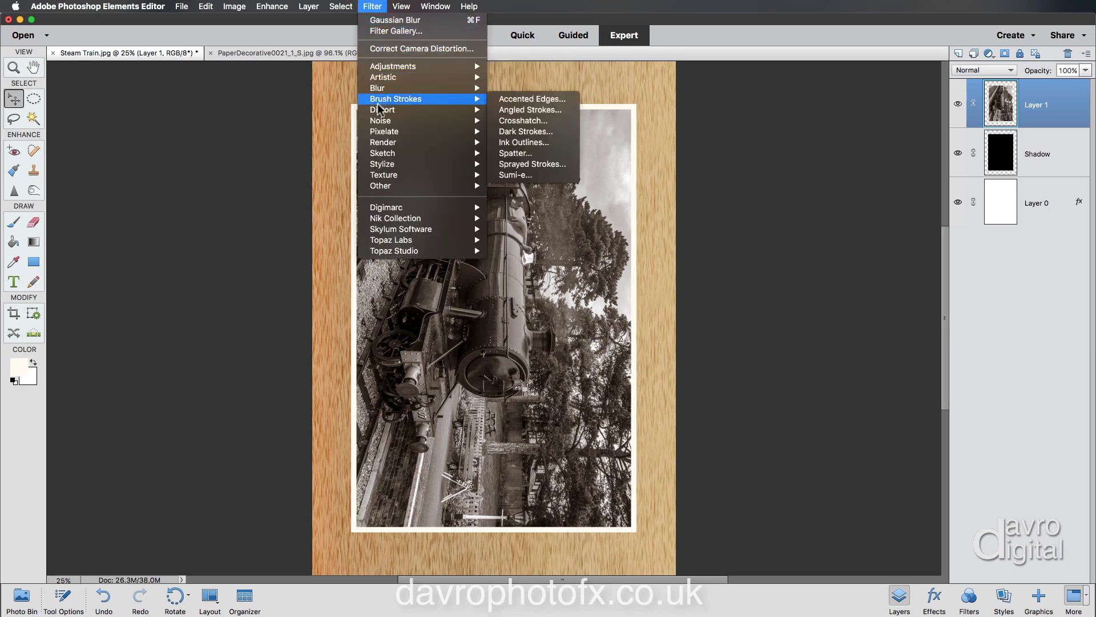
mouse_move(379, 109)
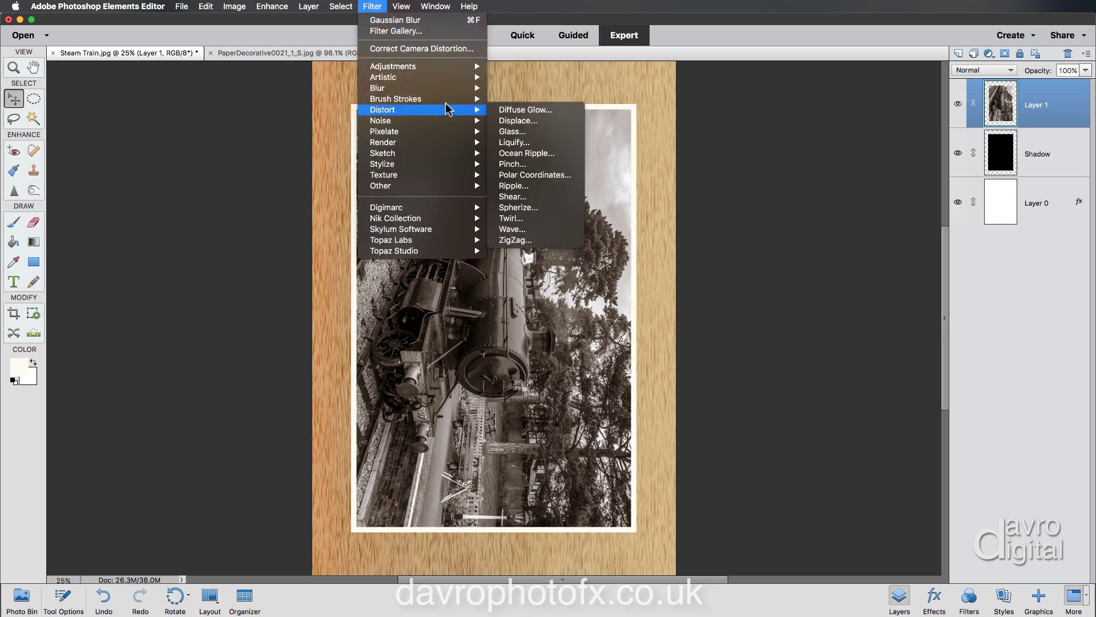
left_click(515, 197)
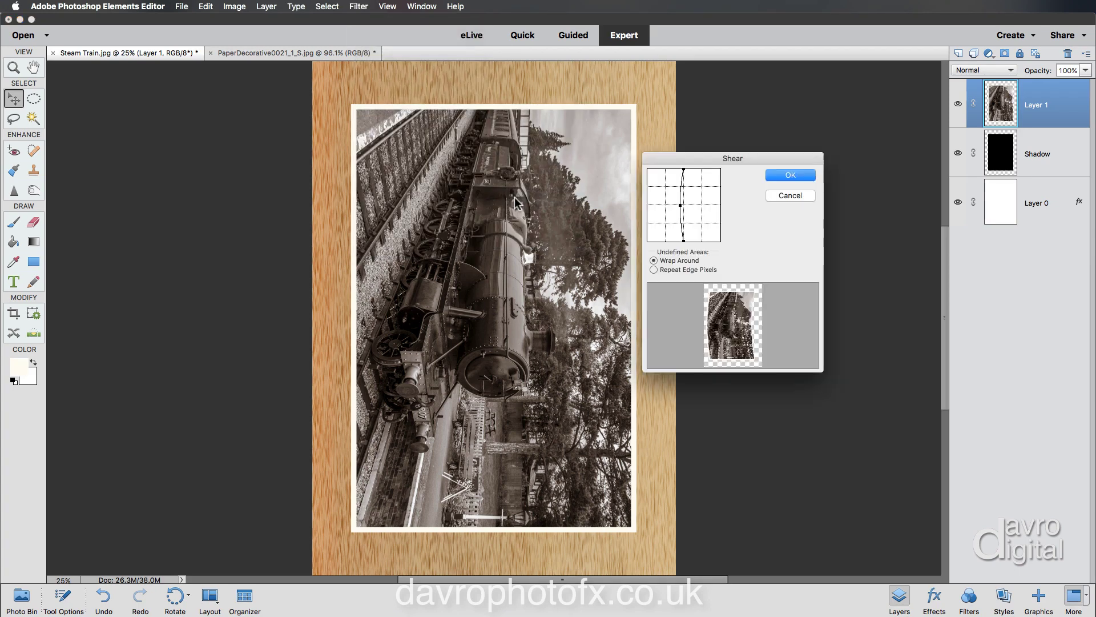
left_click_drag(680, 208, 683, 204)
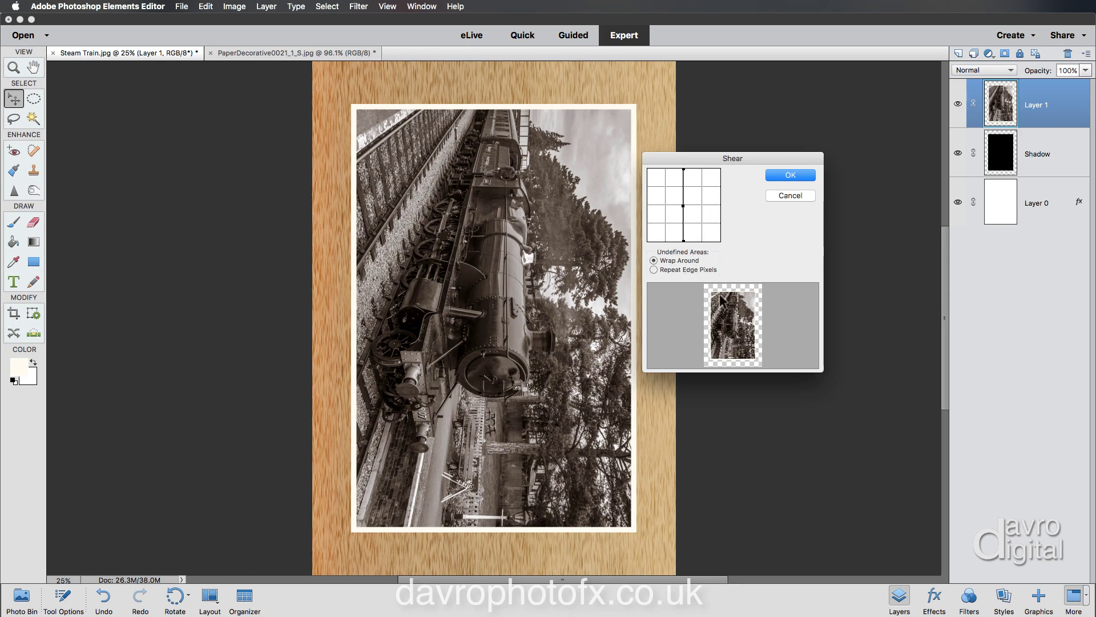
left_click(683, 203)
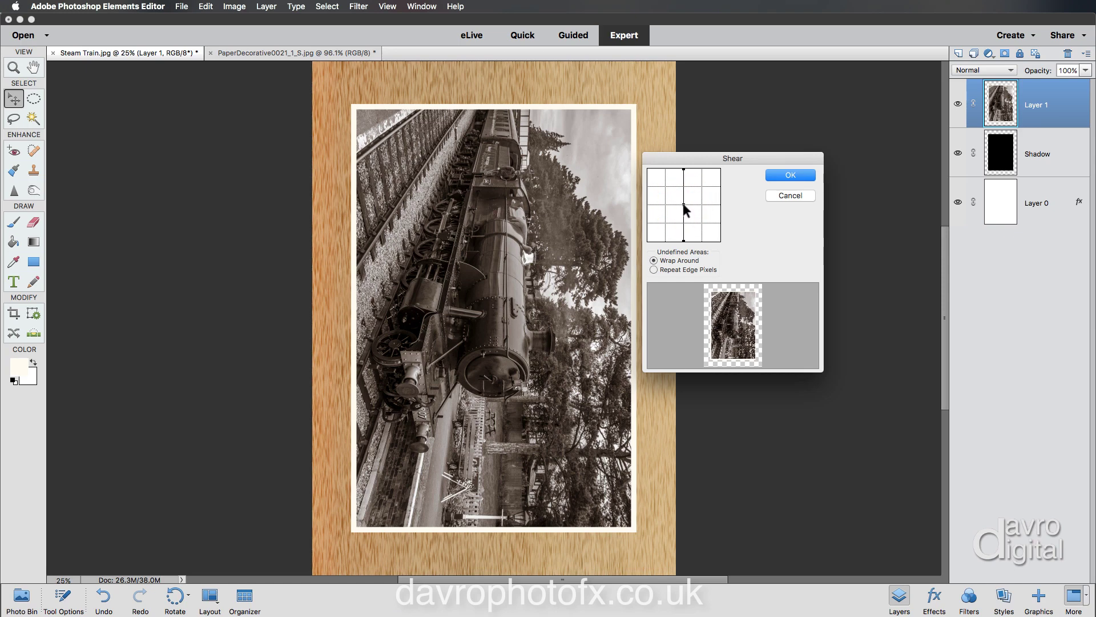
left_click_drag(684, 204, 686, 205)
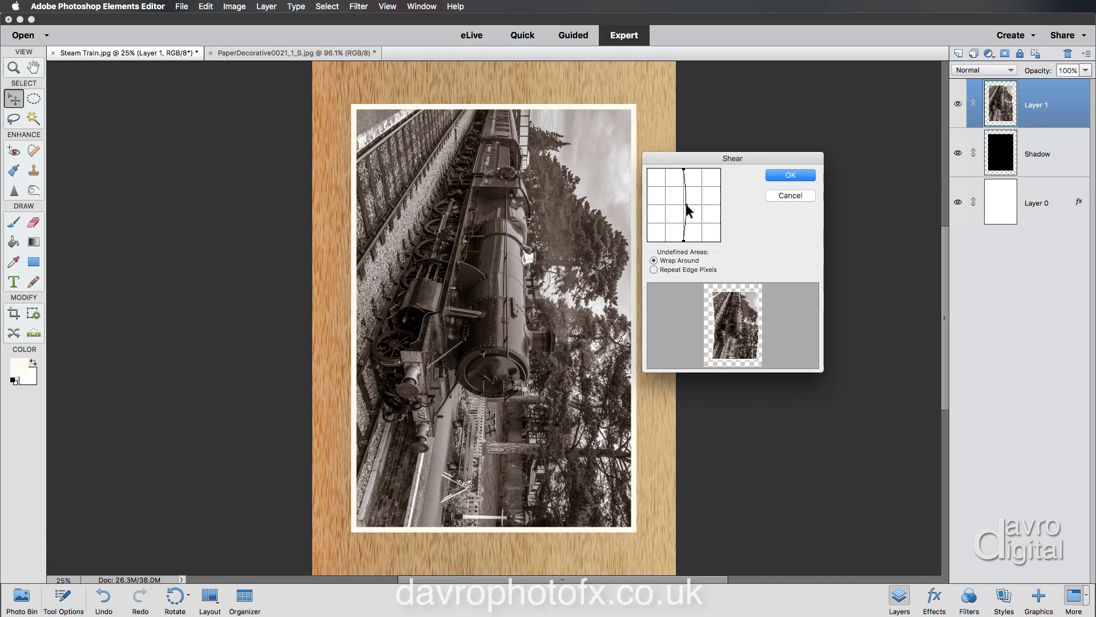
left_click_drag(685, 203, 682, 203)
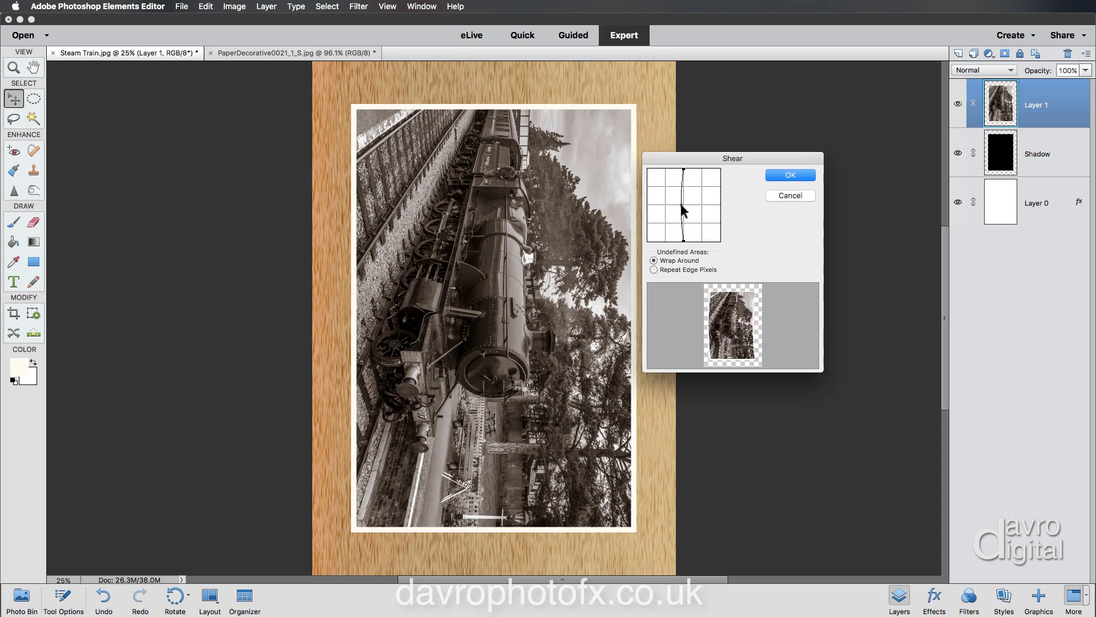
left_click_drag(681, 204, 679, 203)
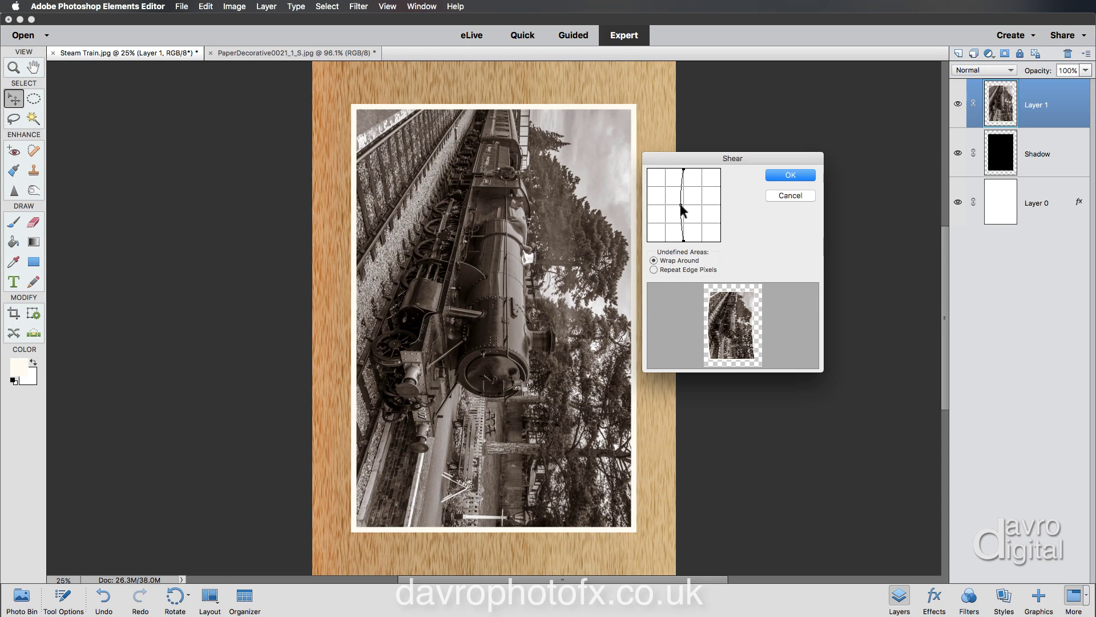
left_click_drag(680, 203, 681, 204)
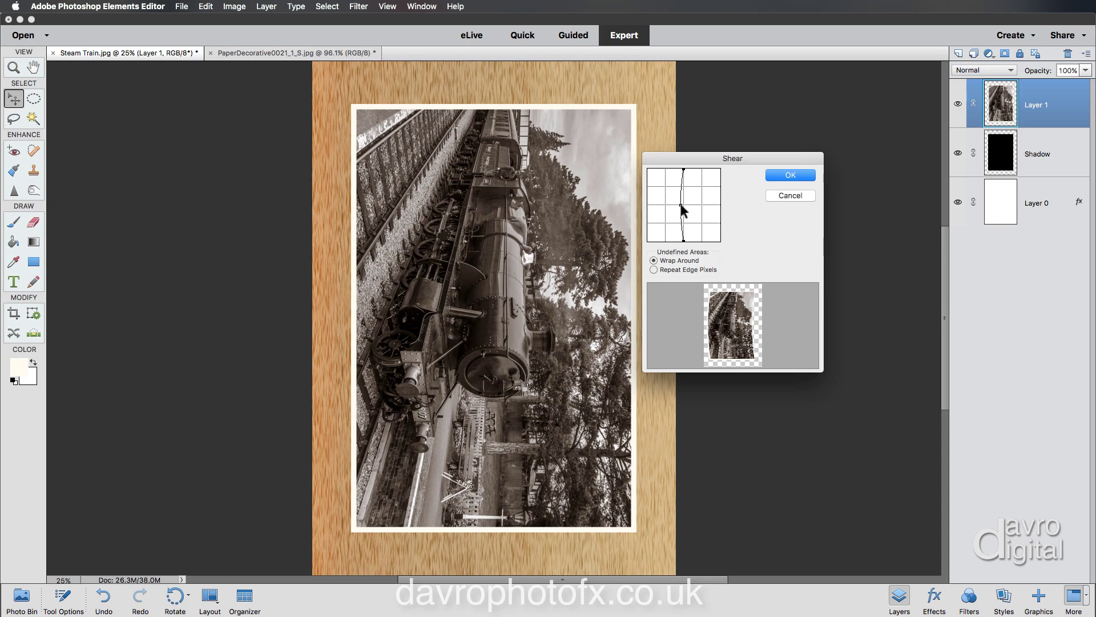
left_click(787, 177)
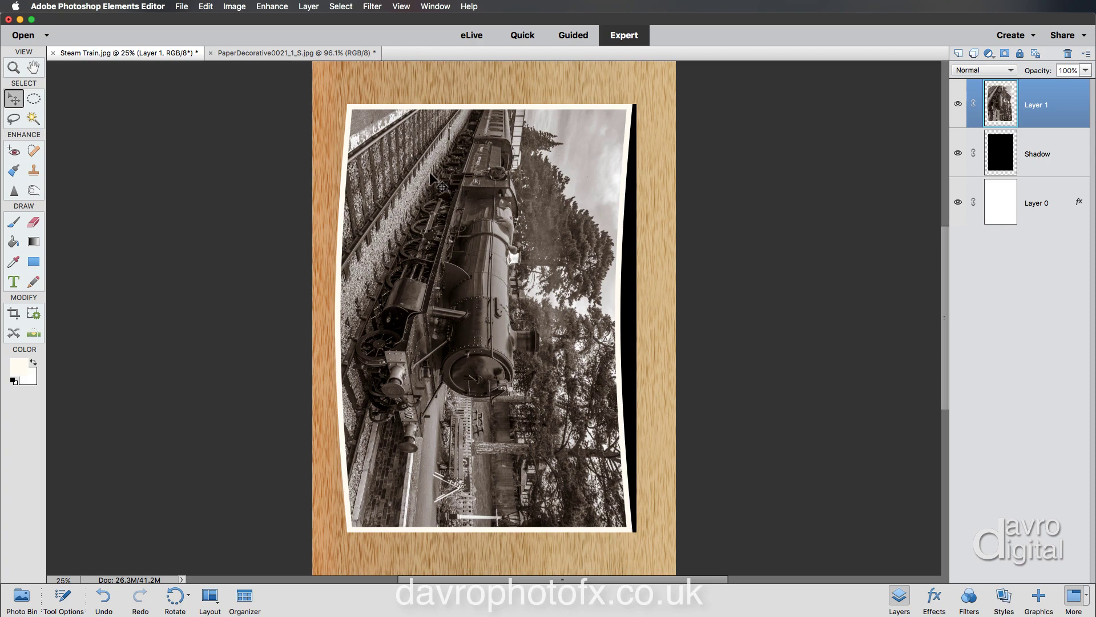
Step: Rotate the whole image 90° left, back to landscape orientation
left_click(234, 7)
mouse_move(242, 22)
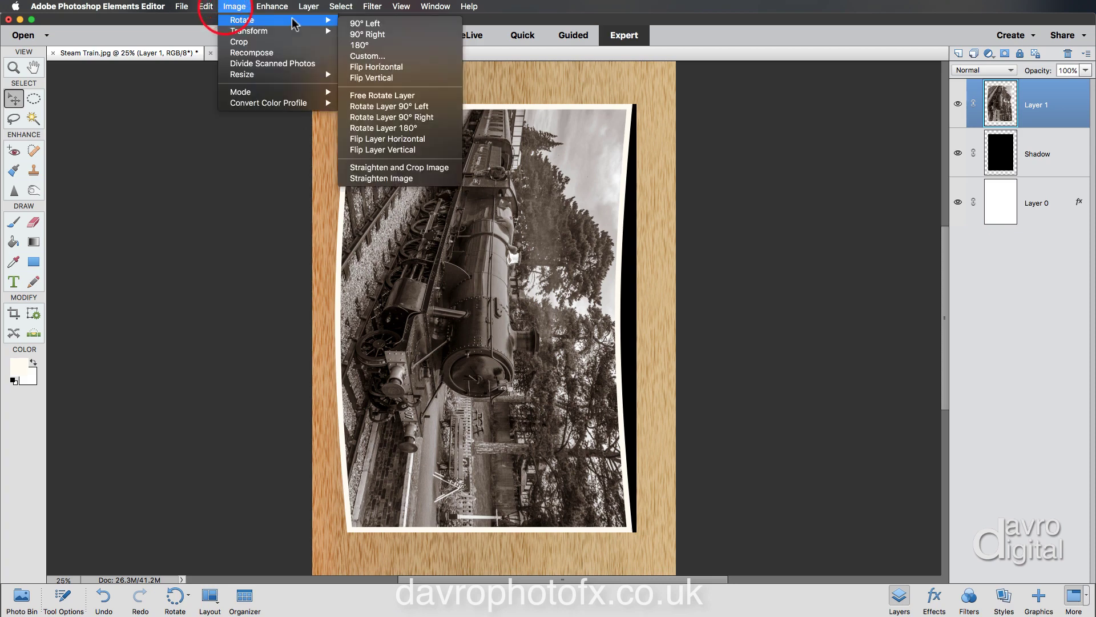
left_click(359, 24)
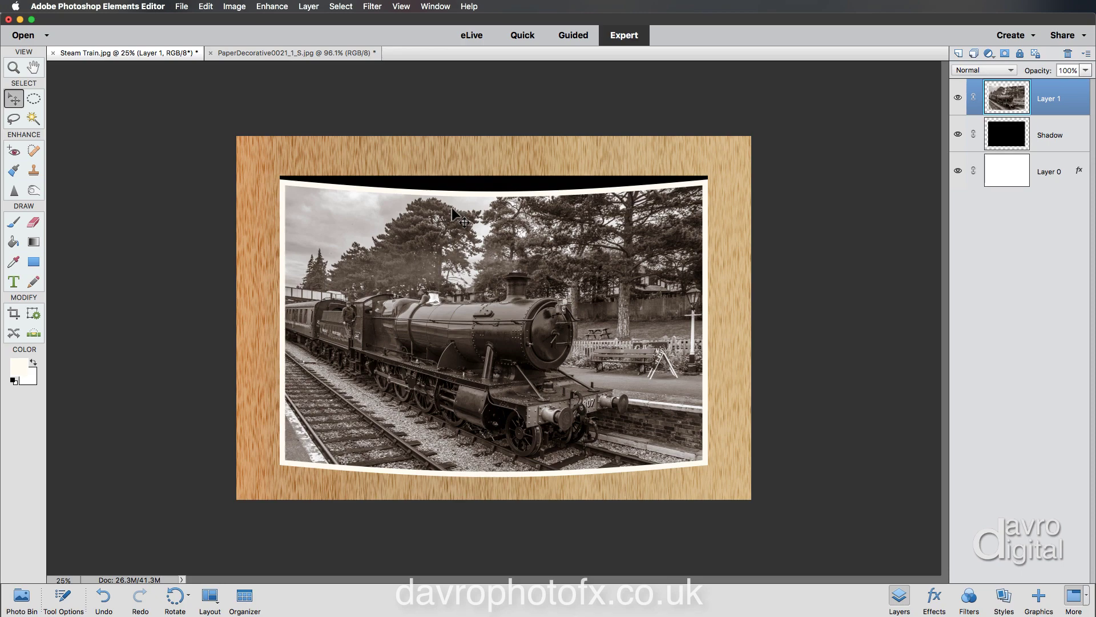
Step: Nudge the curved photo on Layer 1 upward until only thin black slivers show at its upper middle and lower corners
key("super+space")
left_click(451, 207, "super")
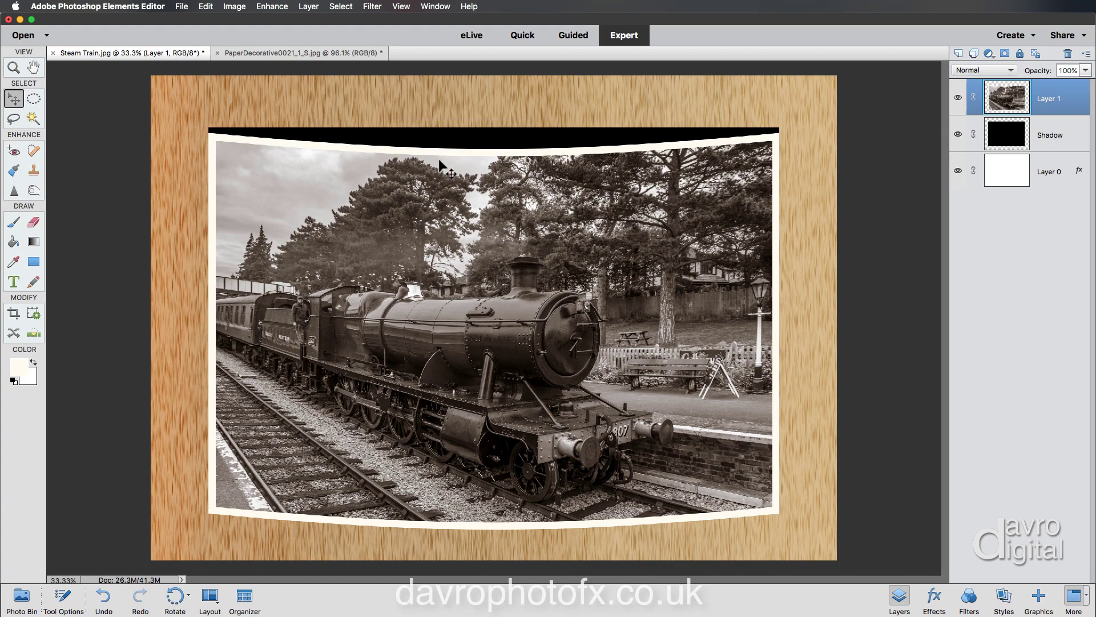
left_click(441, 108)
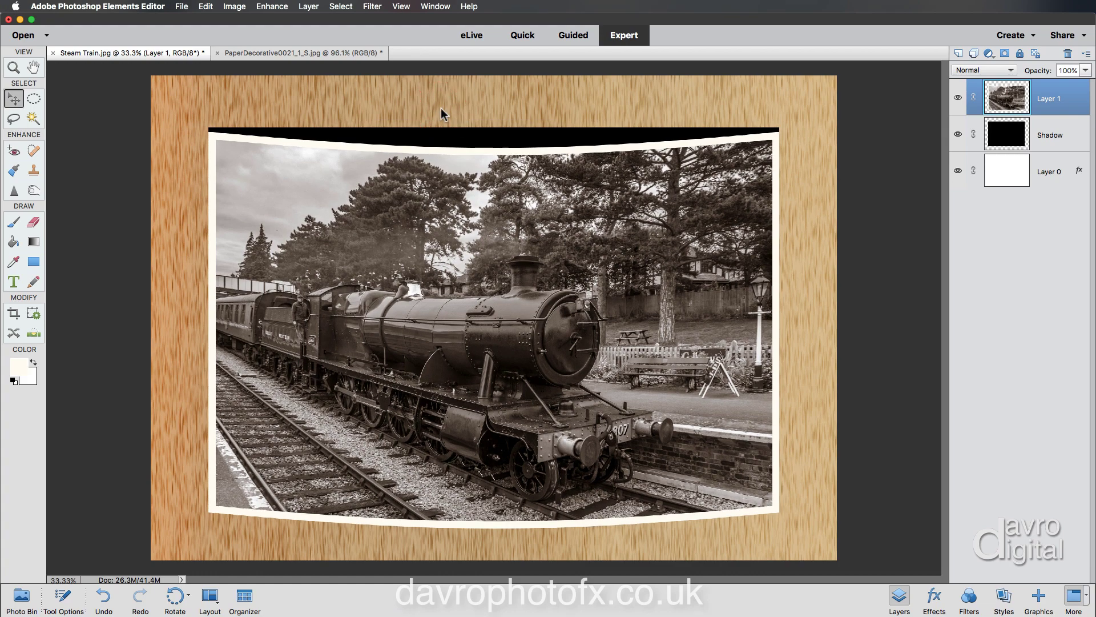
key("Up")
key("Up")
key("Up")
key("Up")
key("Up")
key("Up")
key("Up")
key("Up")
key("Up")
key("Up")
key("Up")
key("Up")
key("Up")
key("Up")
key("Up")
key("Up")
key("Up")
key("Up")
key("Up")
key("Up")
key("Up")
key("Up")
key("Up")
key("Up")
key("Up")
key("Up")
key("Up")
key("Up")
key("Up")
key("Up")
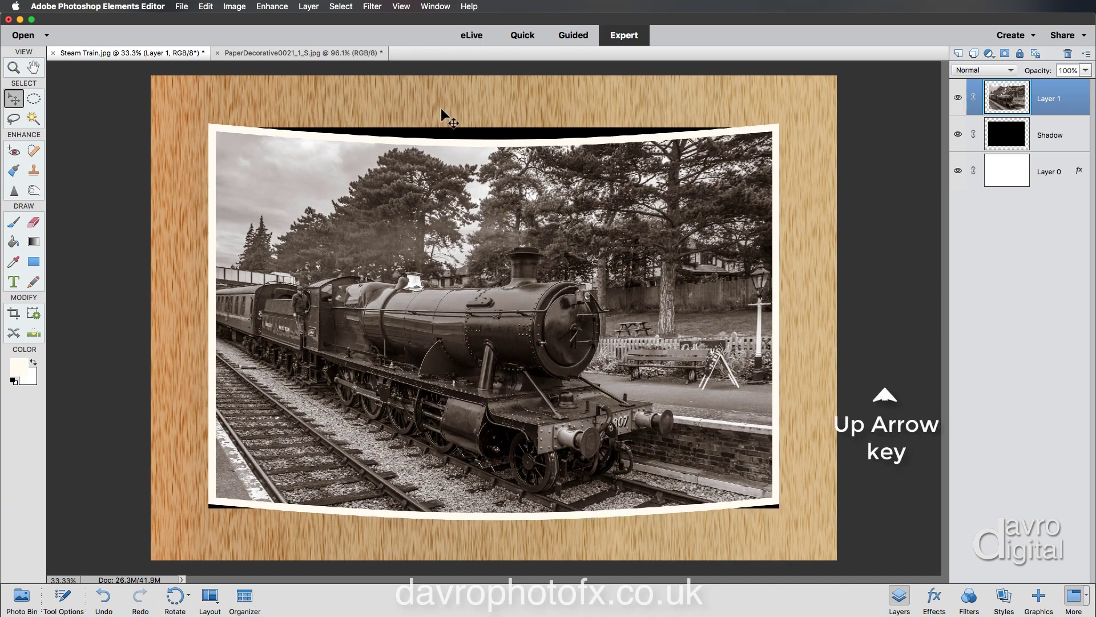
key("Up")
key("Up")
key("Up")
key("Up")
key("Up")
key("Up")
key("Up")
key("Up")
key("Up")
key("Up")
key("Up")
key("Up")
key("Up")
key("Up")
key("Up")
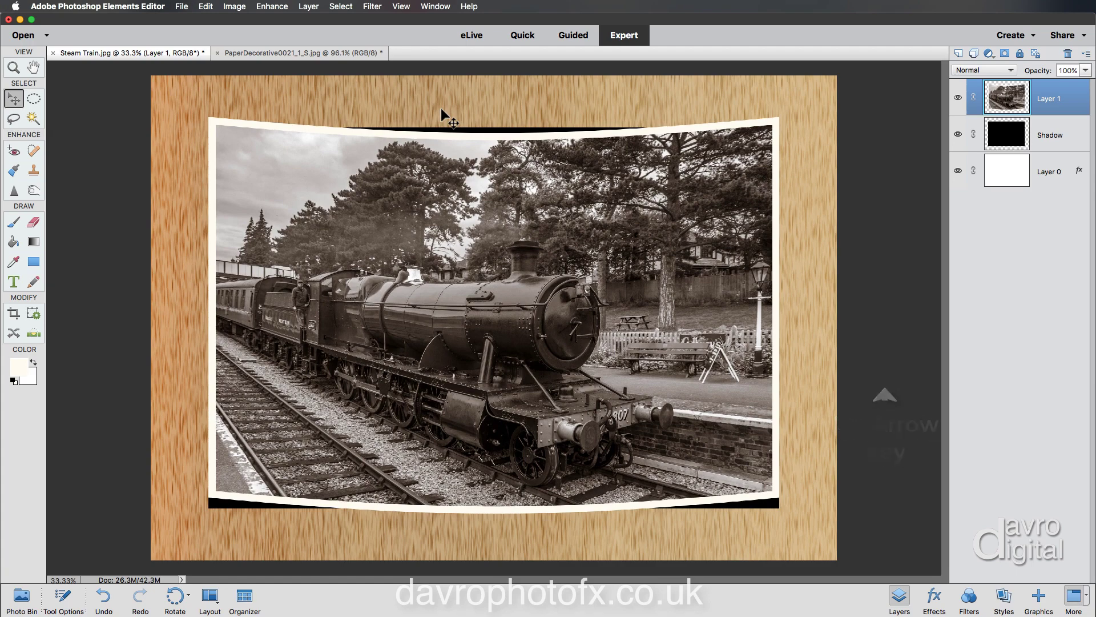
key("Down")
key("Down")
key("Down")
key("Down")
key("Down")
key("Down")
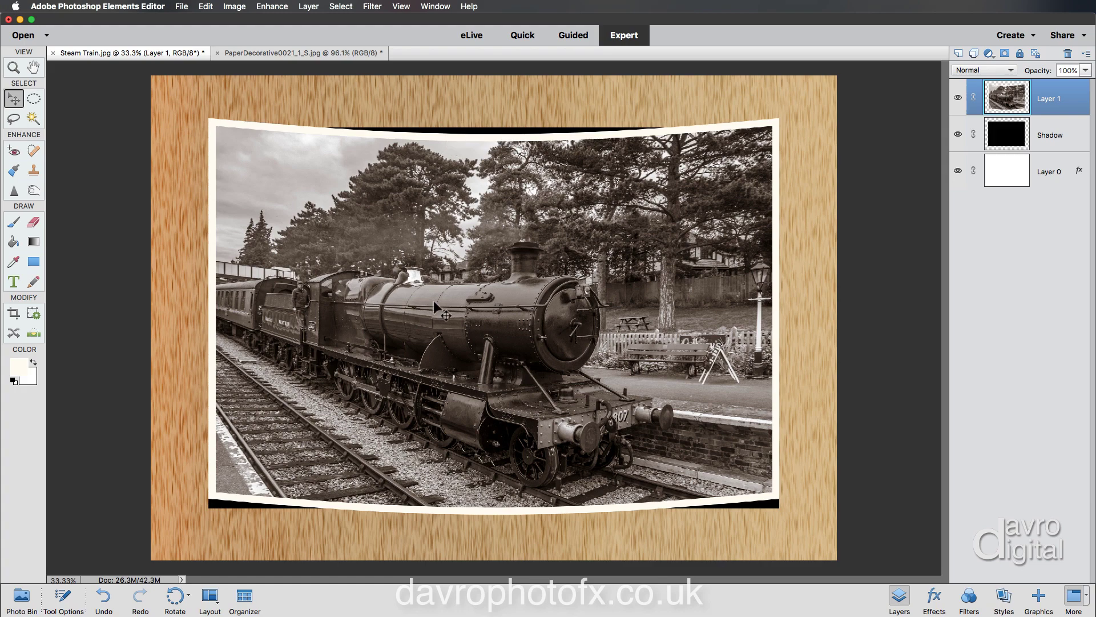
Step: Apply a Gaussian Blur with a 36.0-pixel radius to the Shadow layer
left_click(1046, 137)
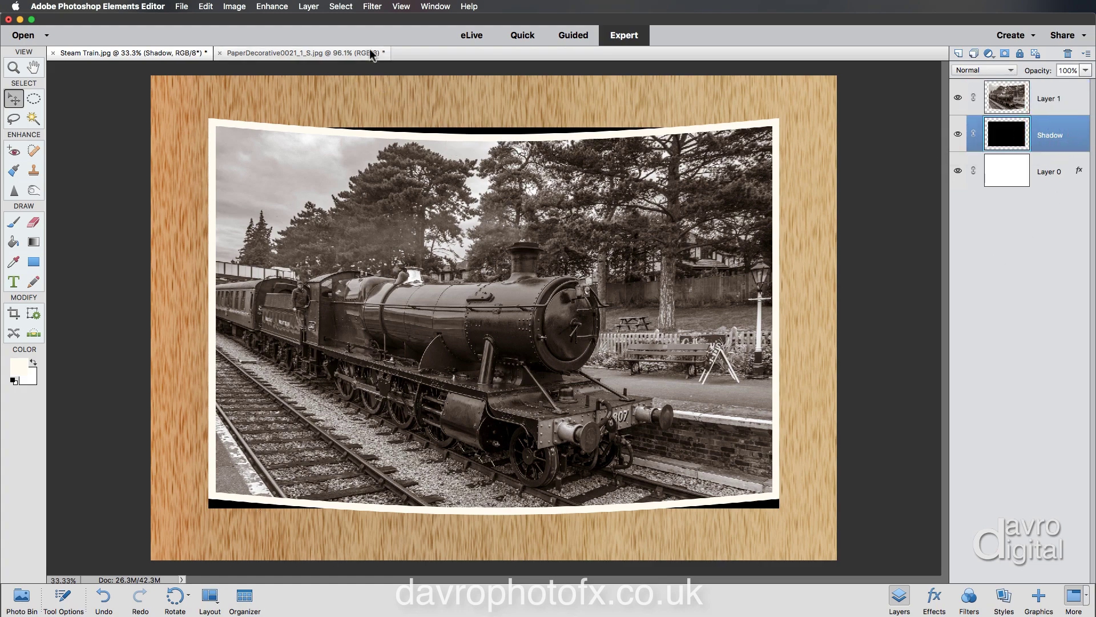
left_click(372, 6)
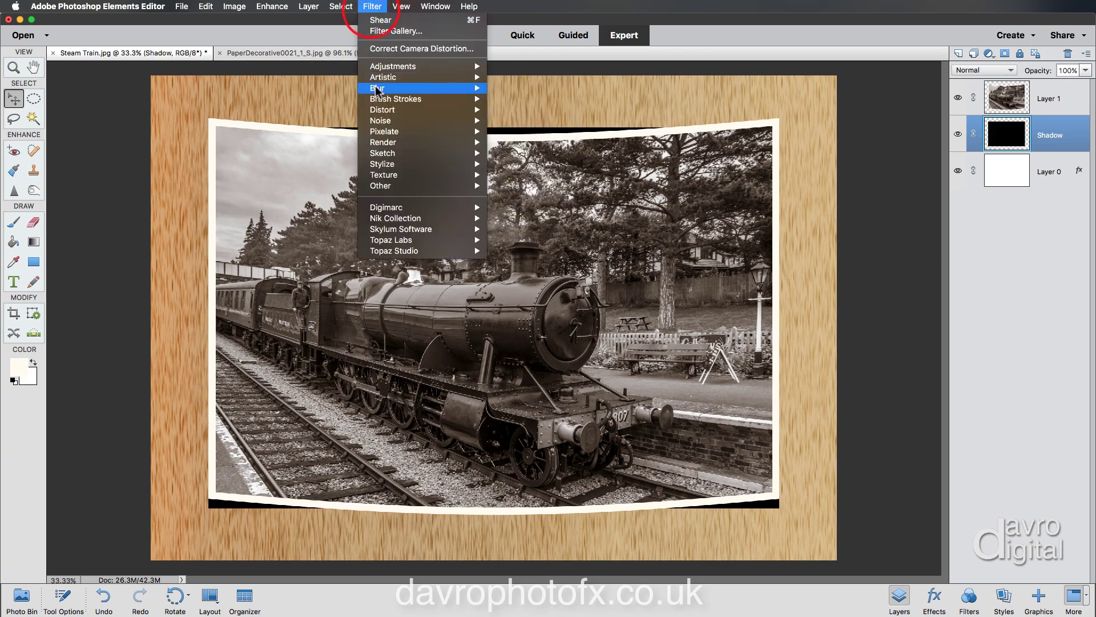
mouse_move(377, 89)
left_click(516, 121)
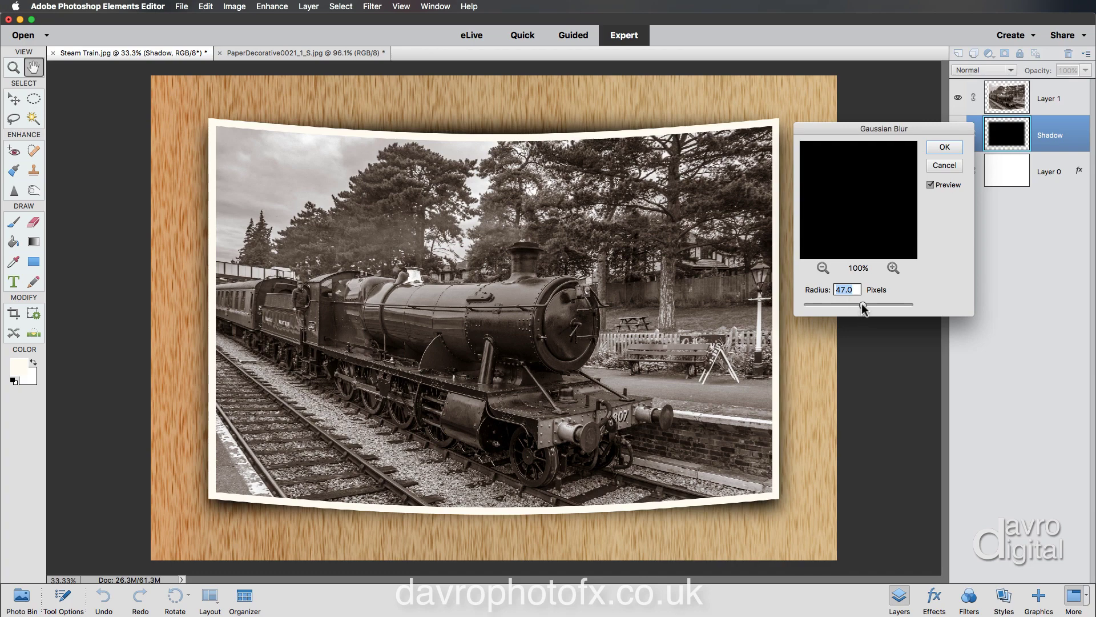
left_click_drag(863, 308, 857, 306)
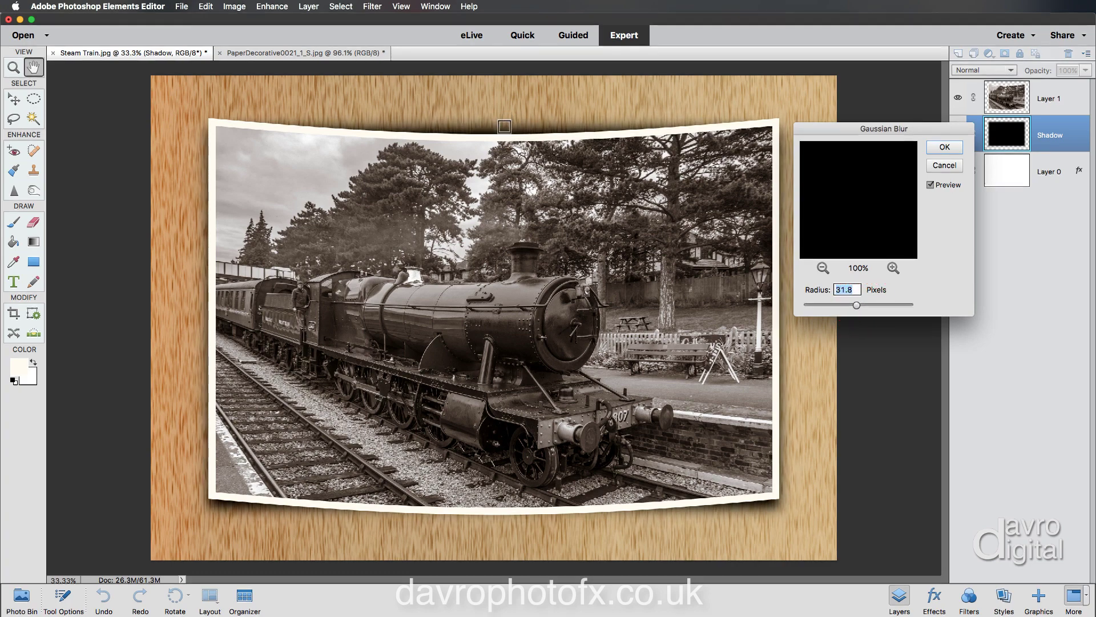
left_click(504, 126)
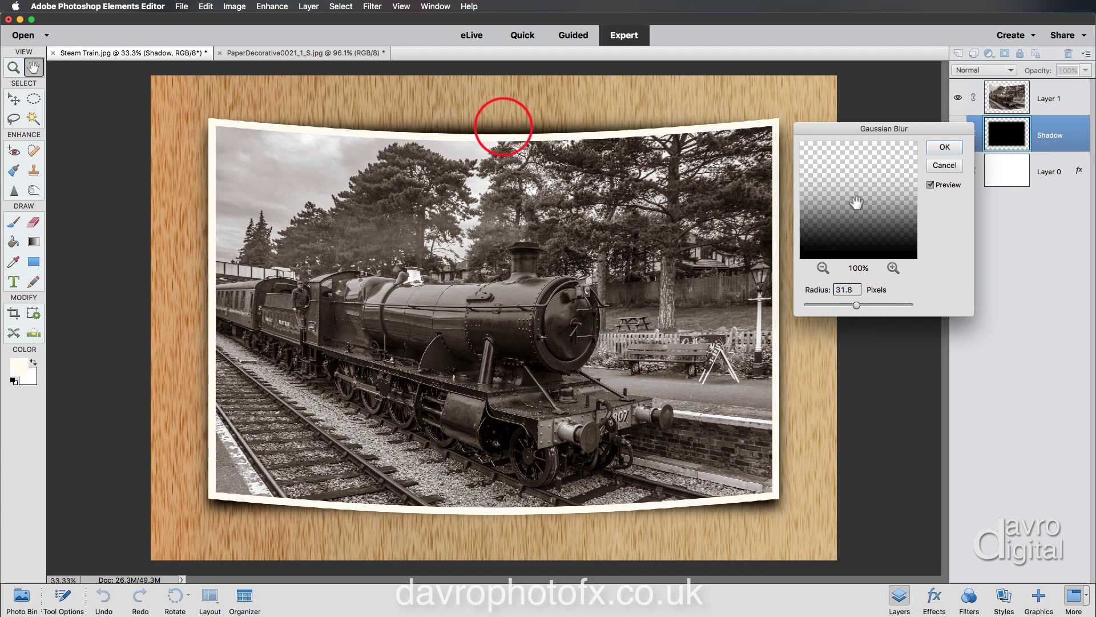
left_click_drag(856, 203, 852, 194)
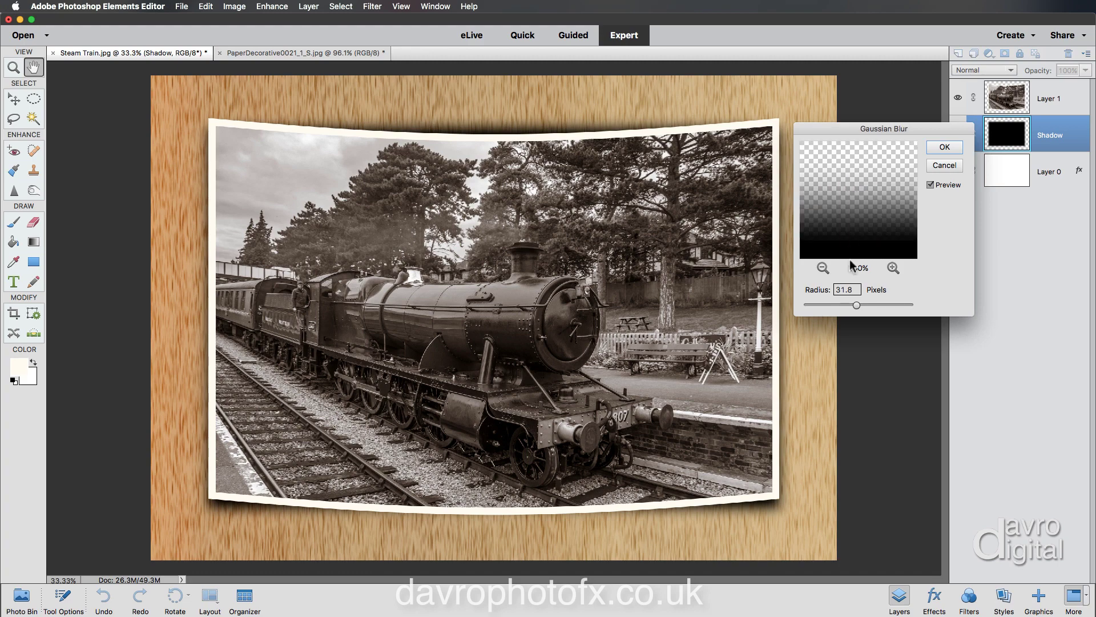
left_click(856, 306)
left_click_drag(857, 306, 859, 307)
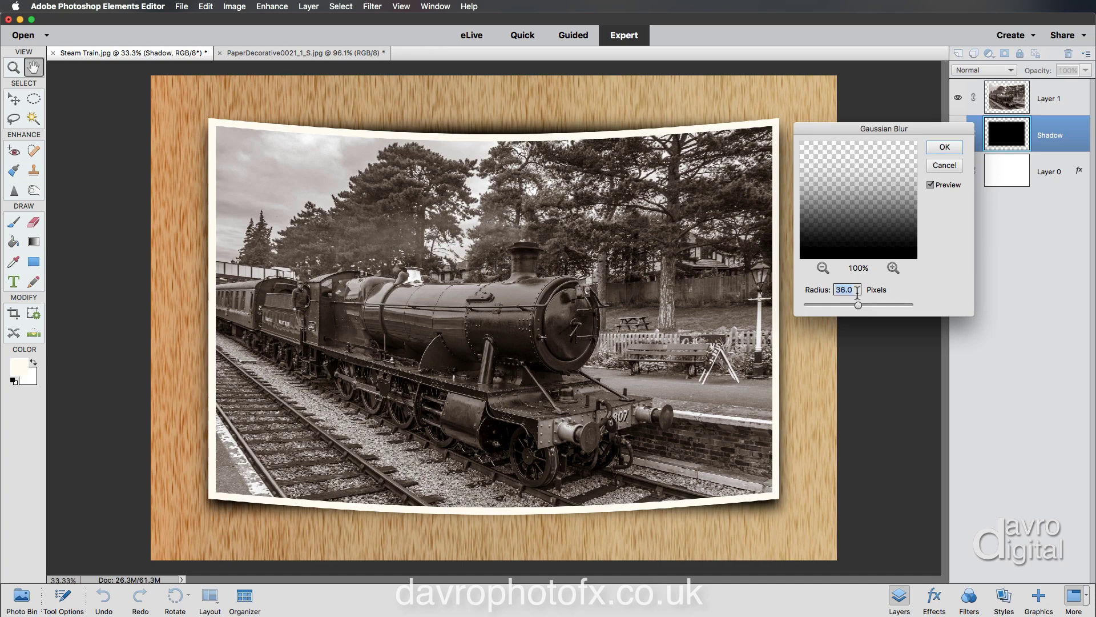
left_click(852, 233)
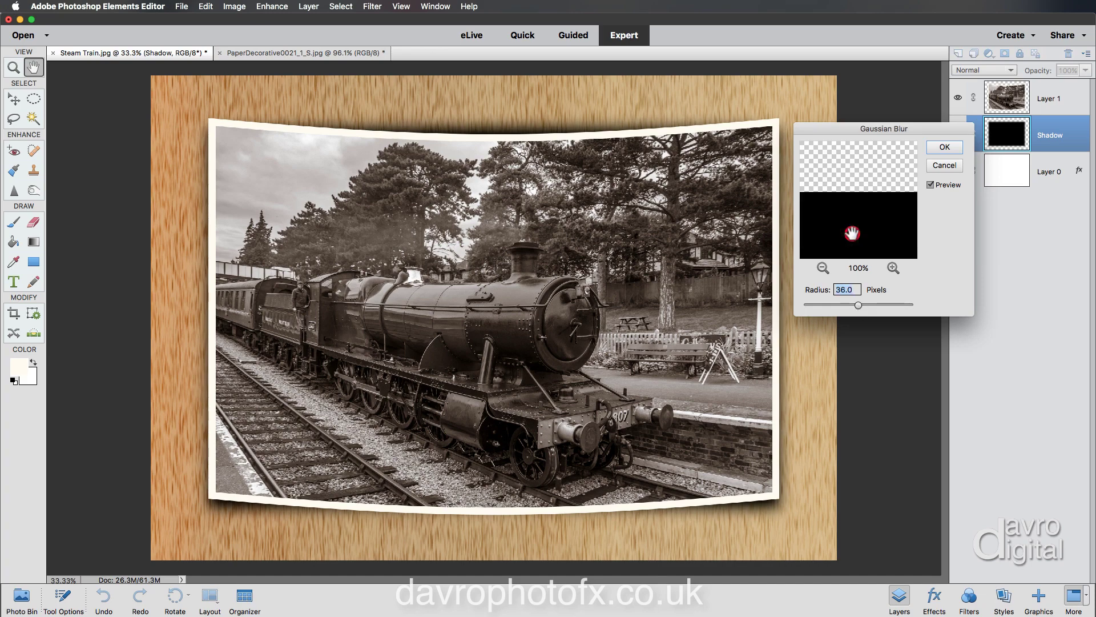
left_click(944, 147)
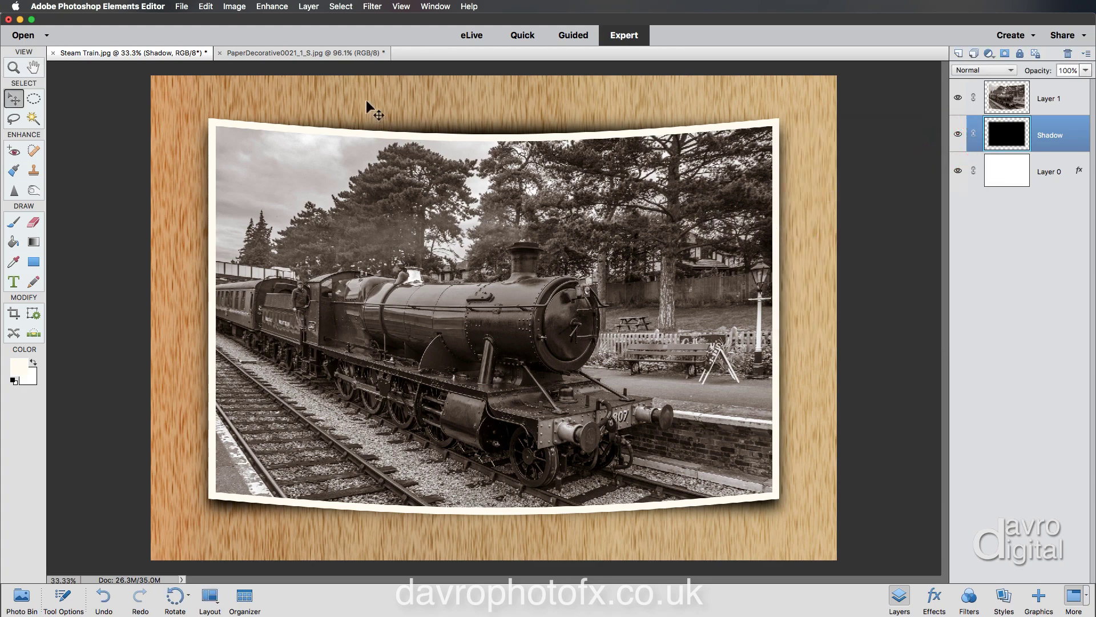
Step: Stretch the Shadow layer slightly outward on all four sides so the shadow extends further beyond the photo's edges
key("super+t")
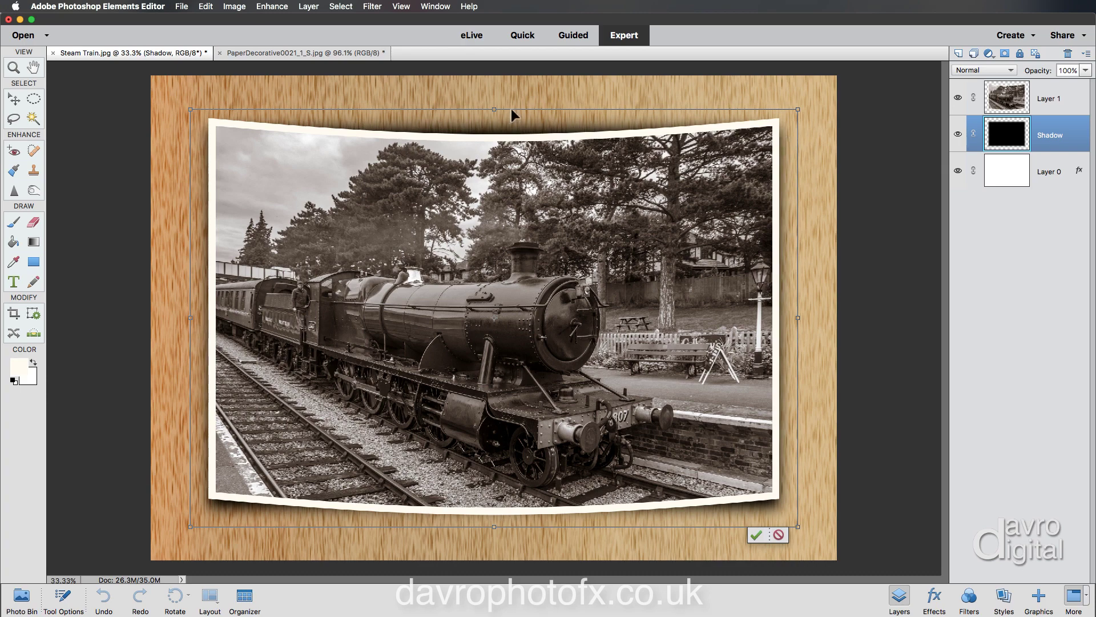
left_click_drag(494, 109, 494, 106)
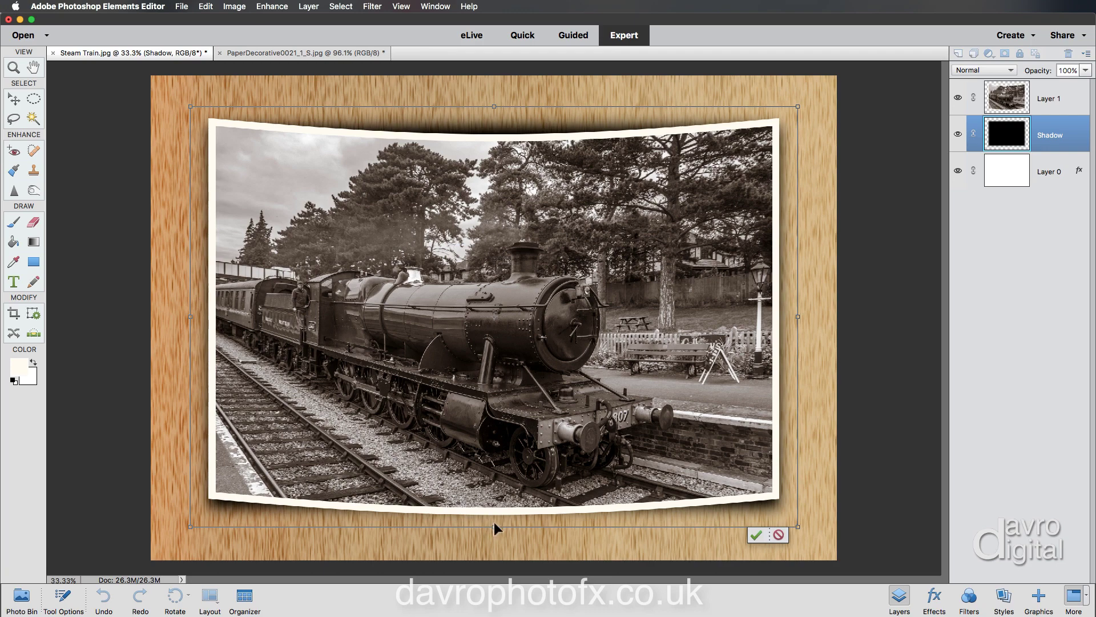
left_click_drag(494, 526, 477, 528)
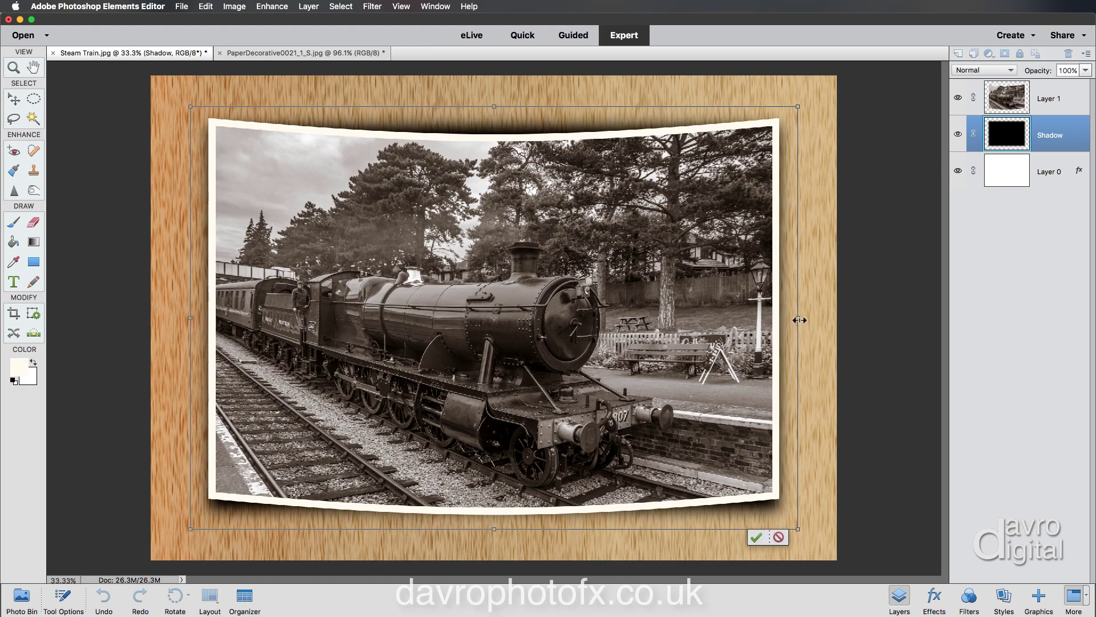
left_click_drag(798, 318, 802, 318)
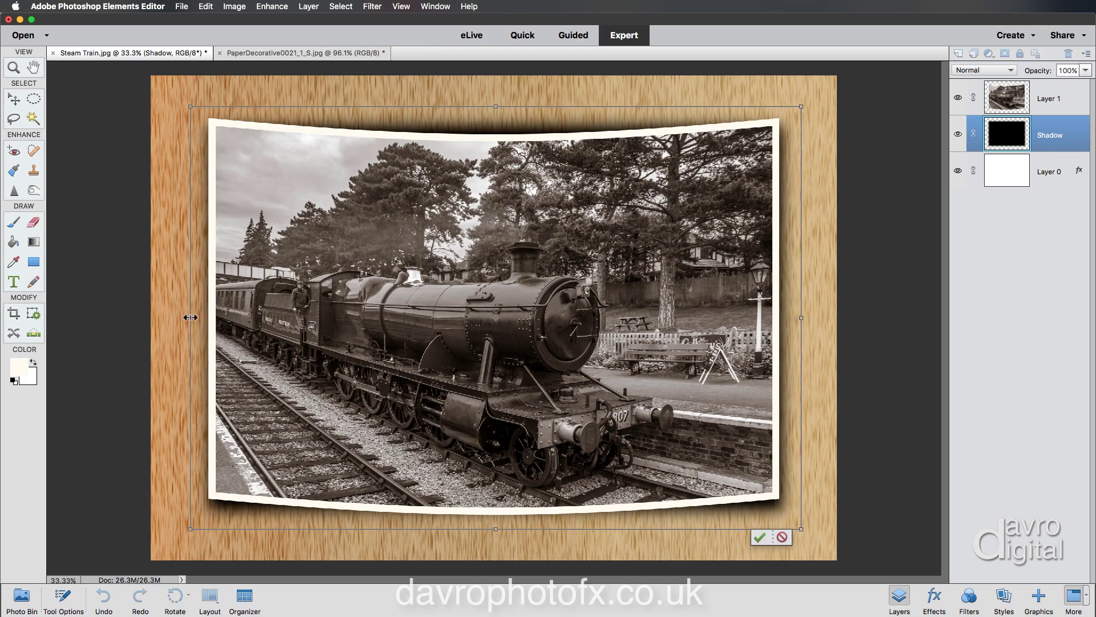
left_click_drag(190, 318, 188, 318)
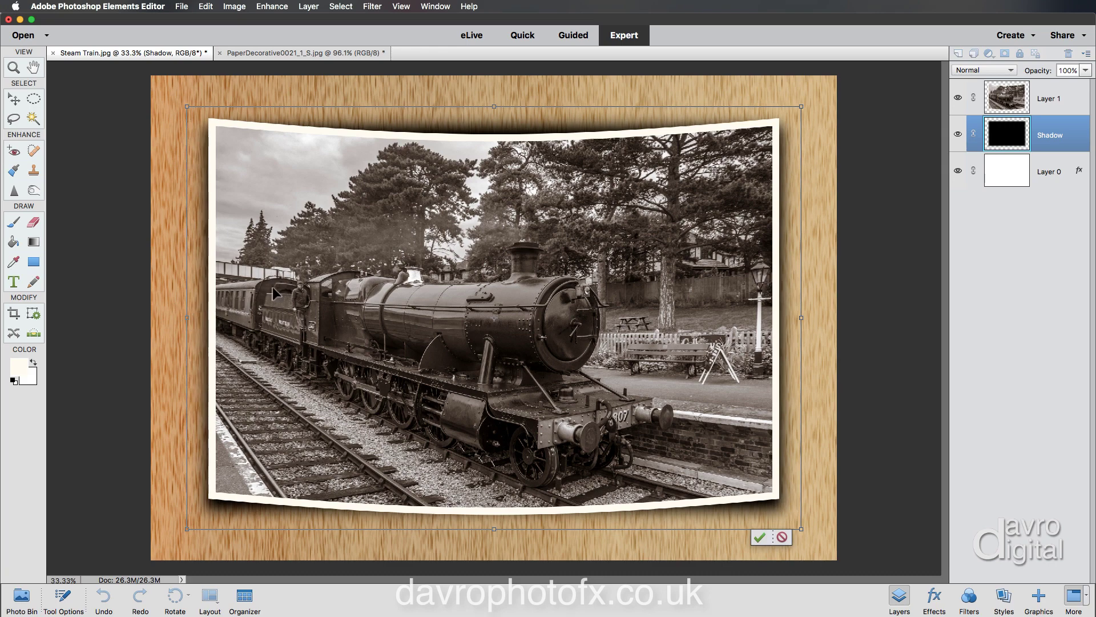
double_click(273, 293)
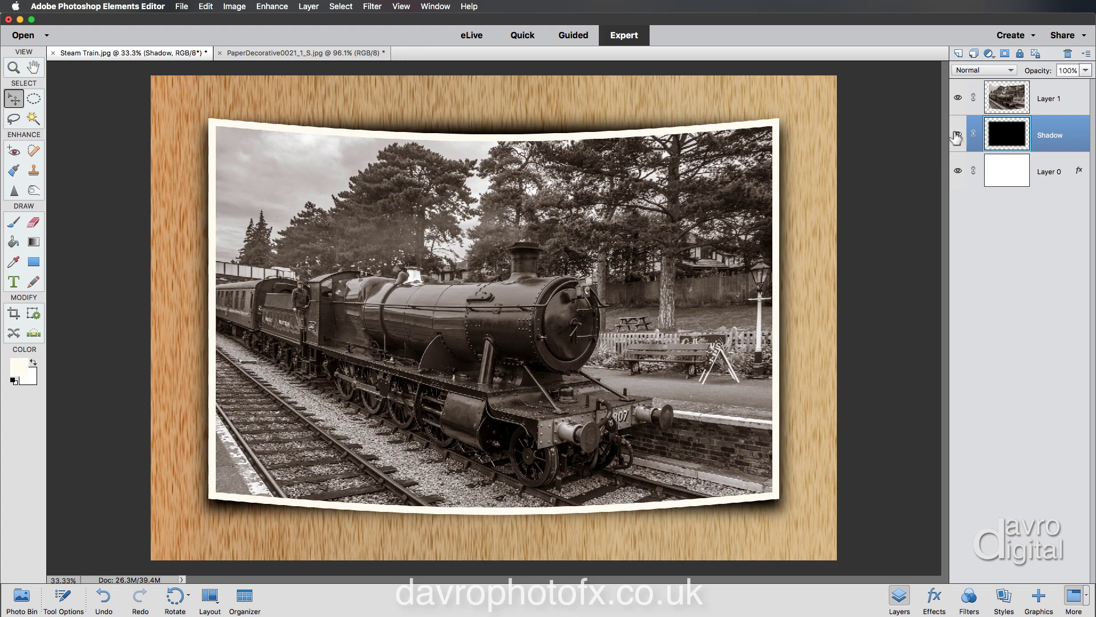
Step: Lower the Shadow layer's opacity to 71% and compare the image with the shadow hidden and shown
left_click_drag(1045, 69, 1031, 73)
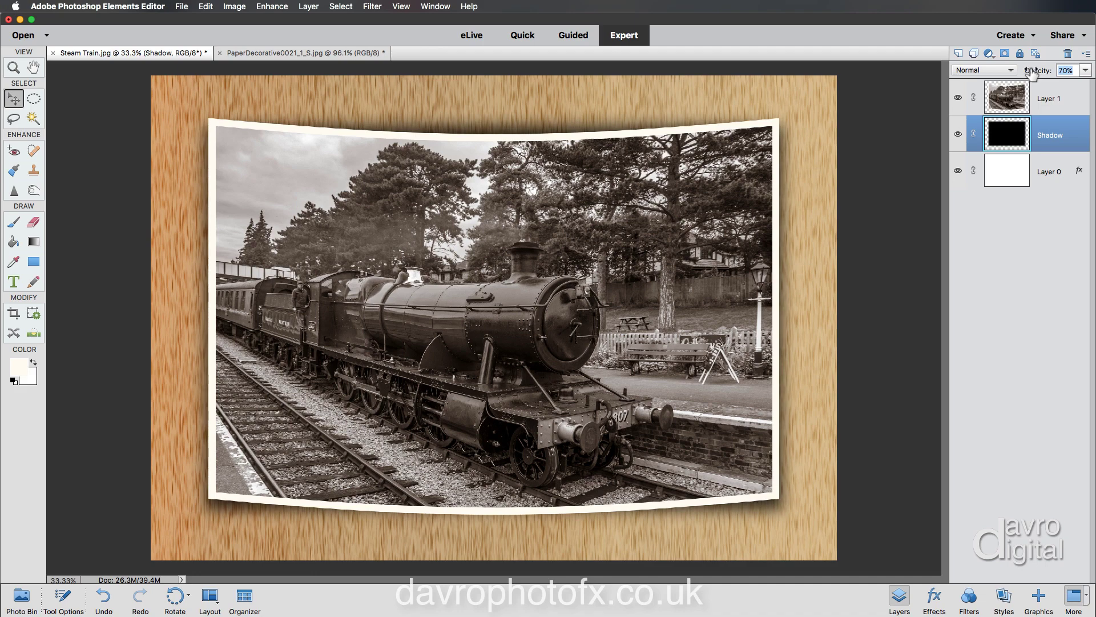
left_click(958, 135)
left_click(958, 134)
left_click(958, 135)
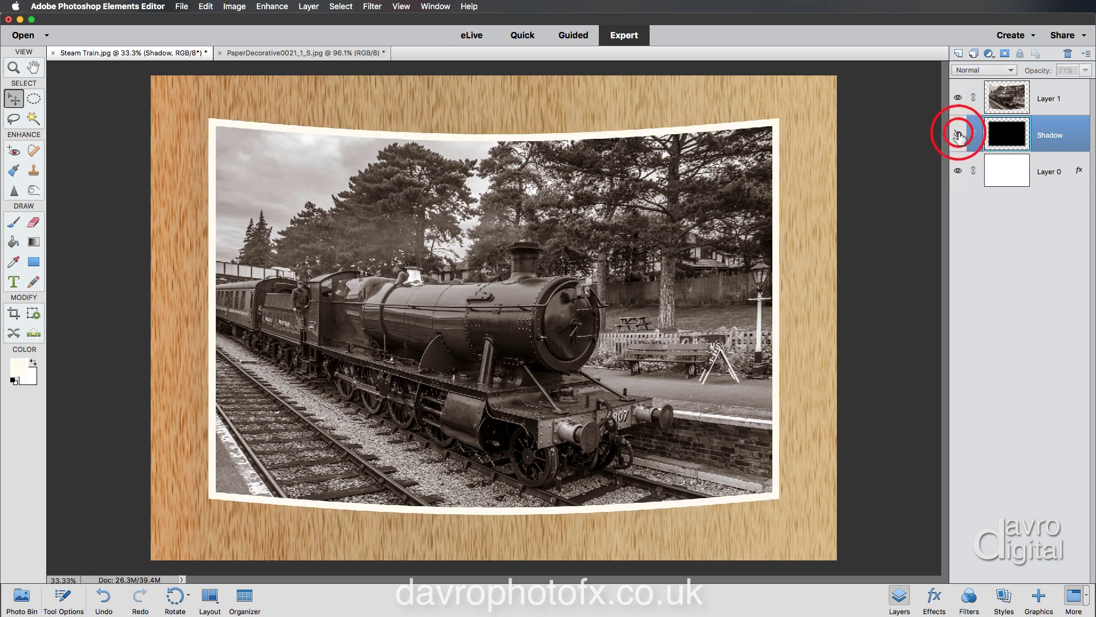
left_click(958, 134)
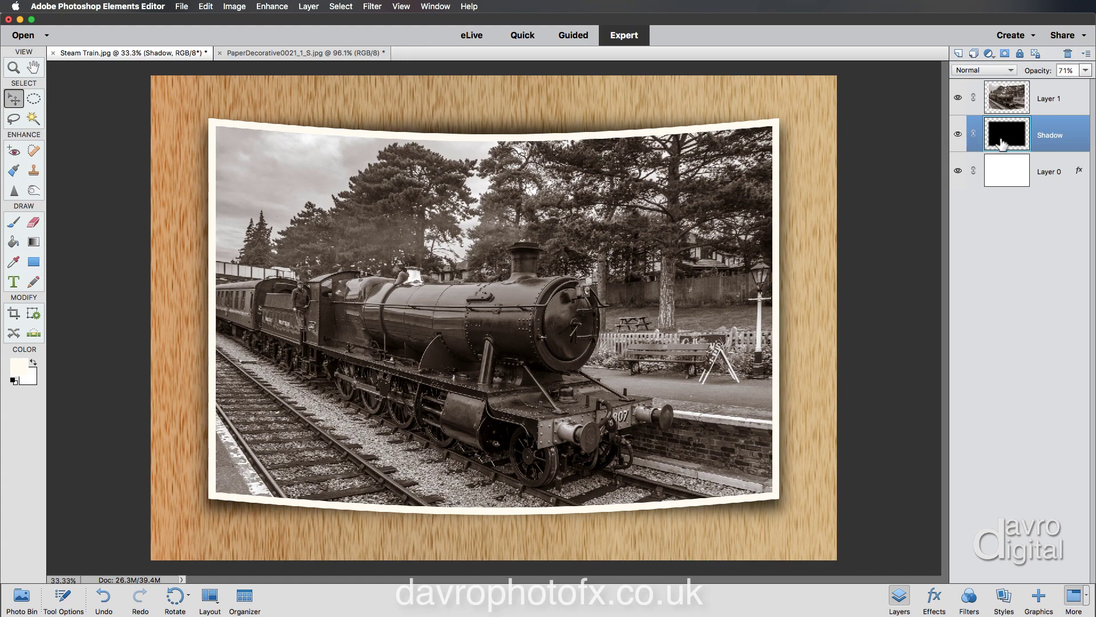
Step: Add a layer mask to the Shadow layer and paint a straight black Soft Round 300-pixel stroke along the photo's top edge
left_click(1005, 54)
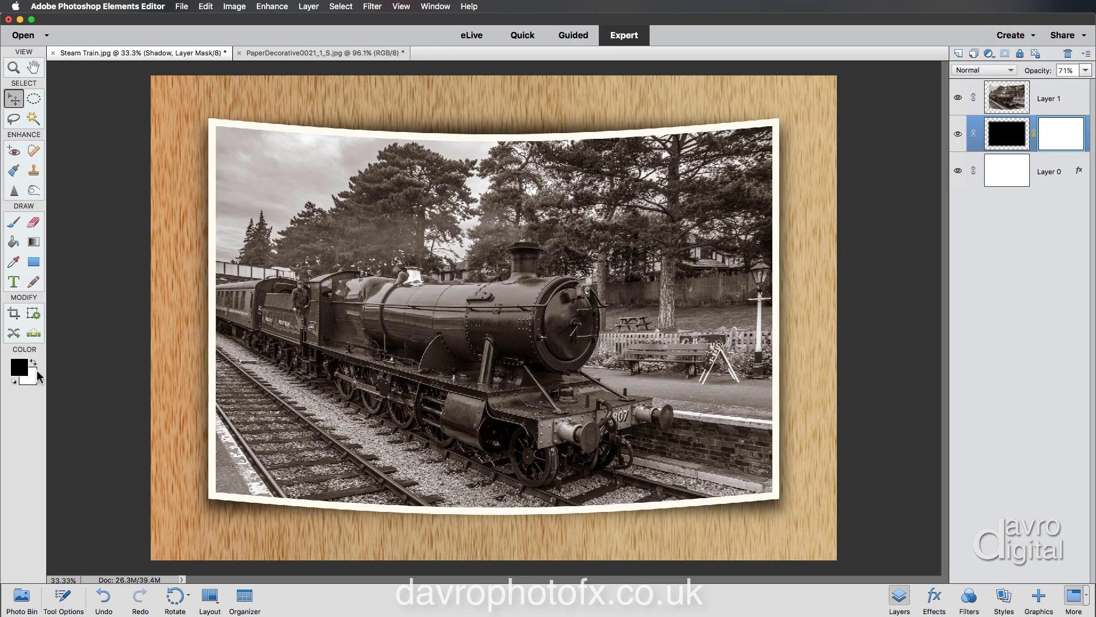
left_click(14, 224)
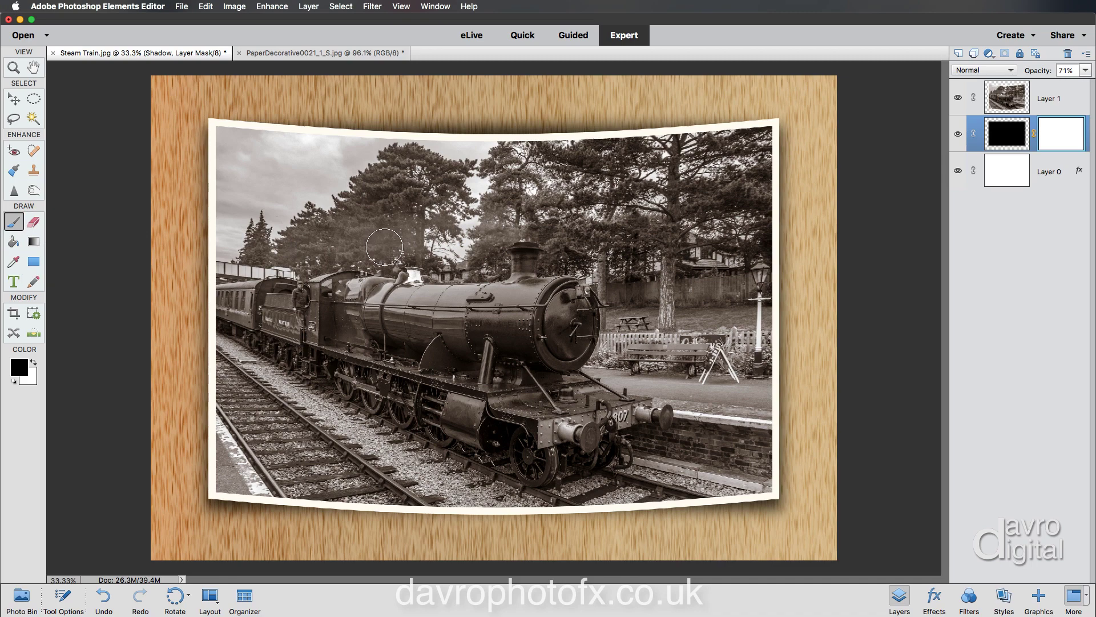
right_click(384, 246)
scroll(387, 191, "up", 2)
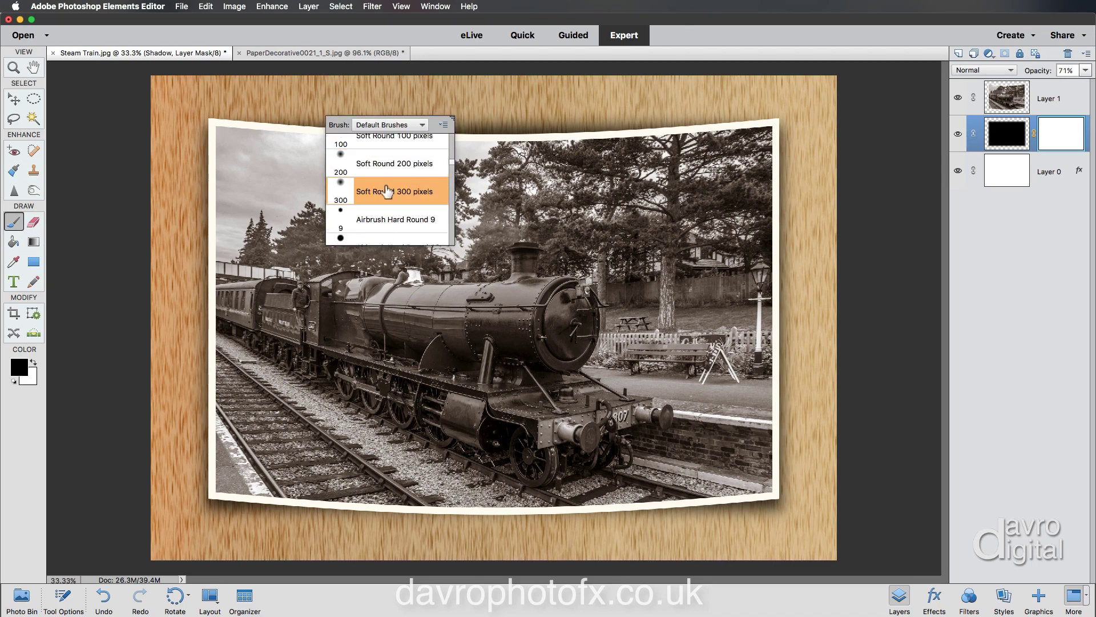
left_click(388, 191)
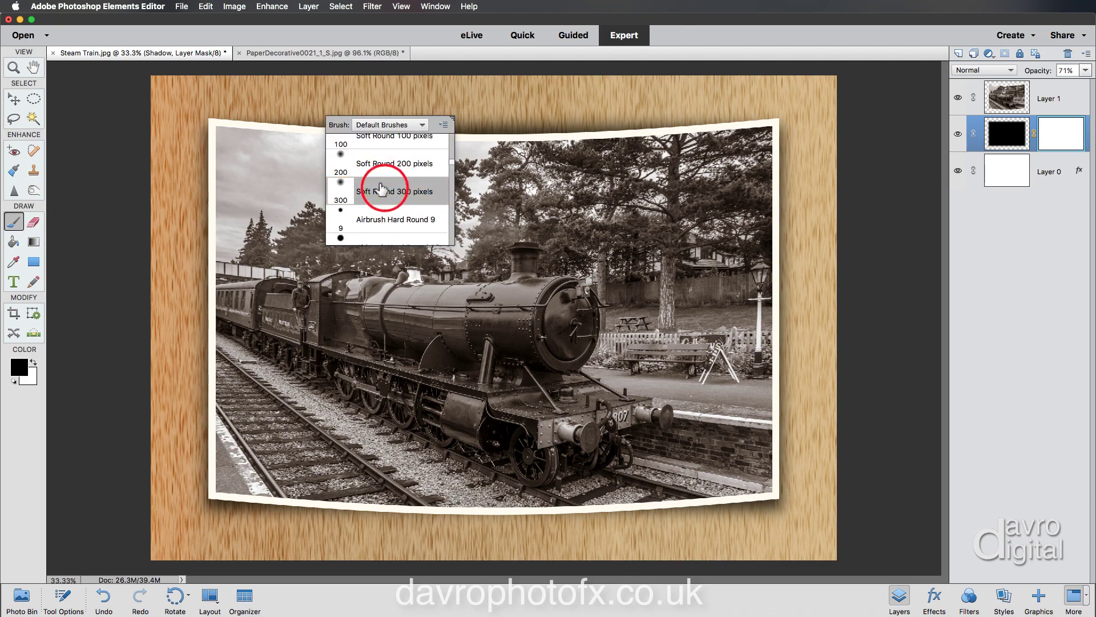
left_click(257, 202)
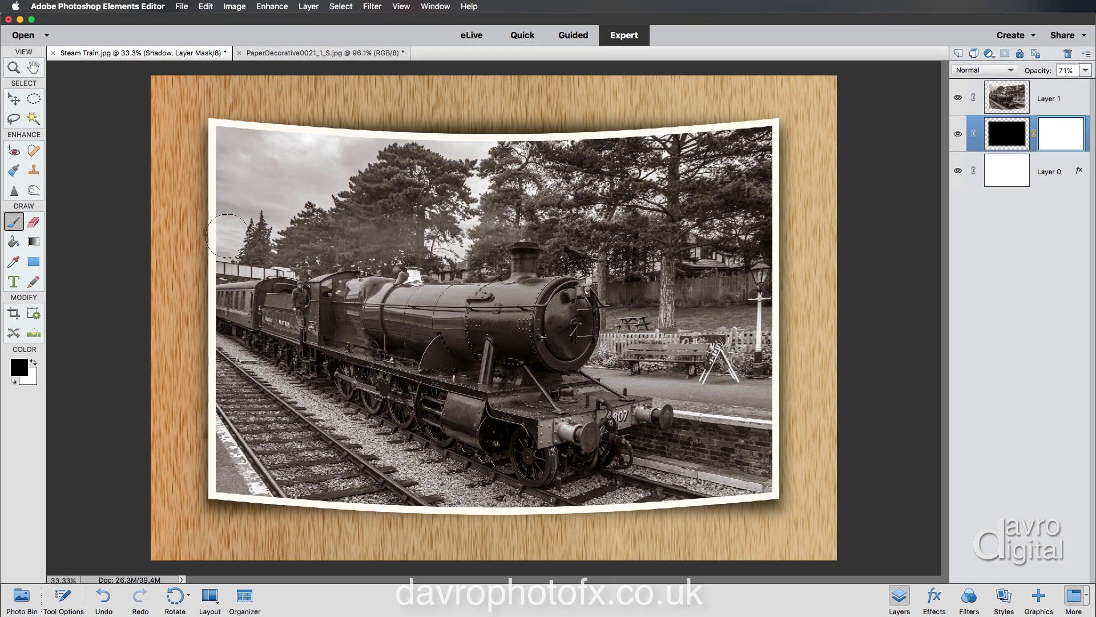
left_click(61, 599)
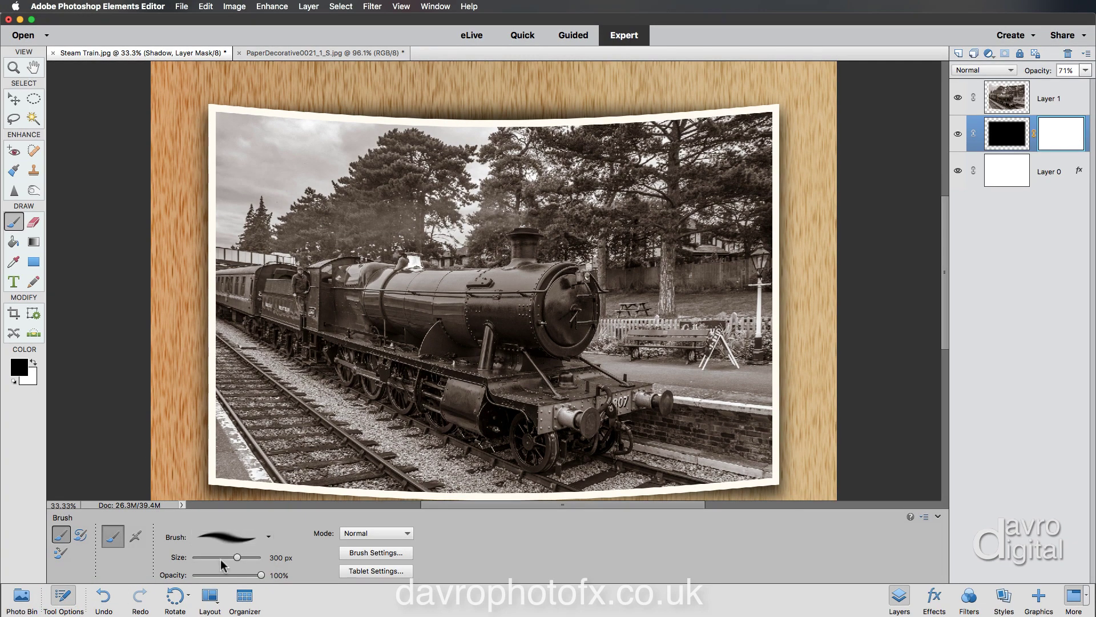
left_click(61, 598)
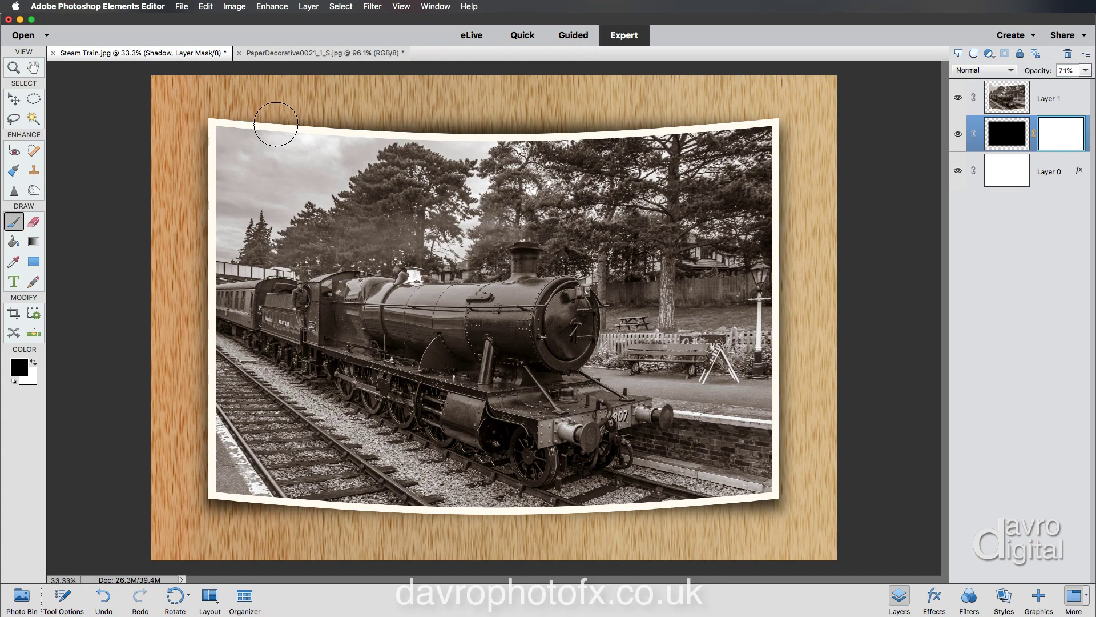
left_click(276, 123)
left_click(714, 127, "shift")
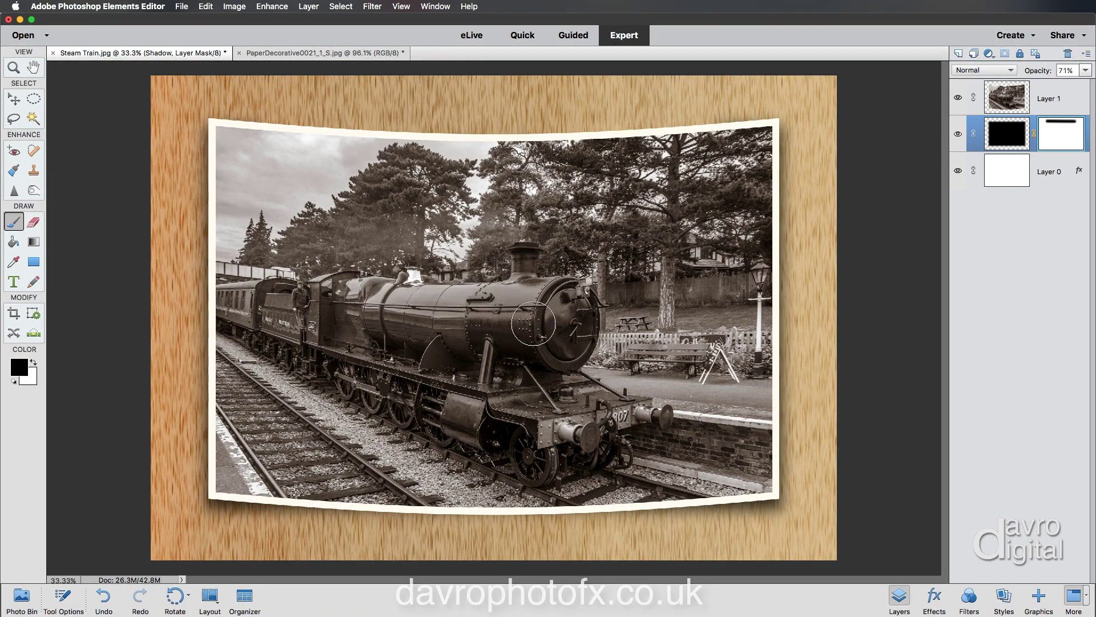
Step: On a new layer above Layer 1, paint a straight white vertical stroke down the photo's middle, confined to the photo's outline
left_click(1049, 101)
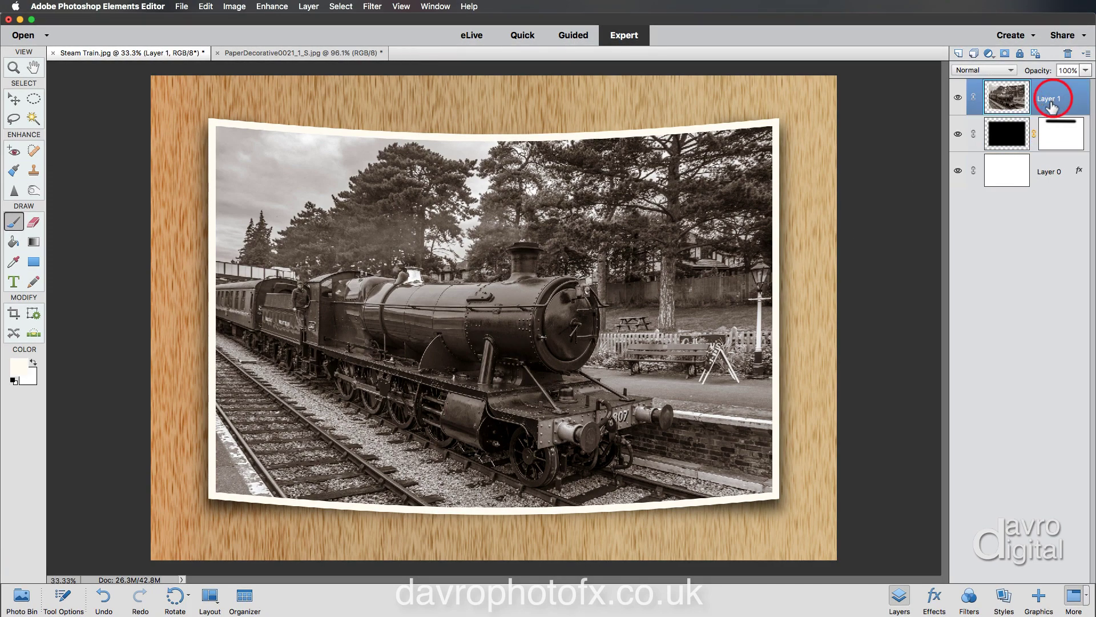
left_click(1006, 93, "super")
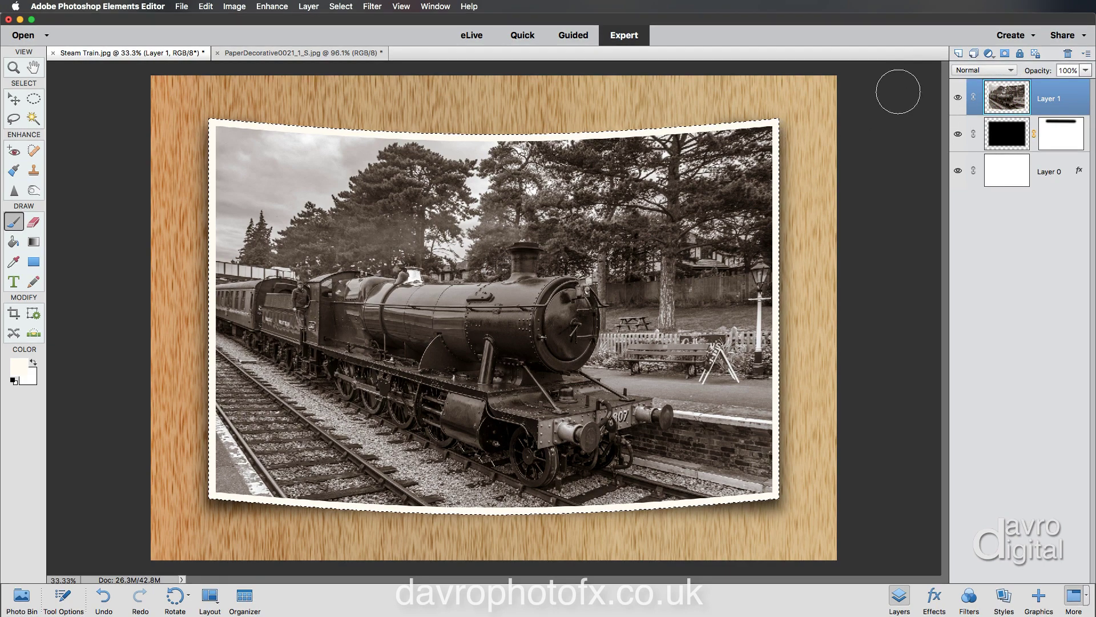
left_click(957, 53)
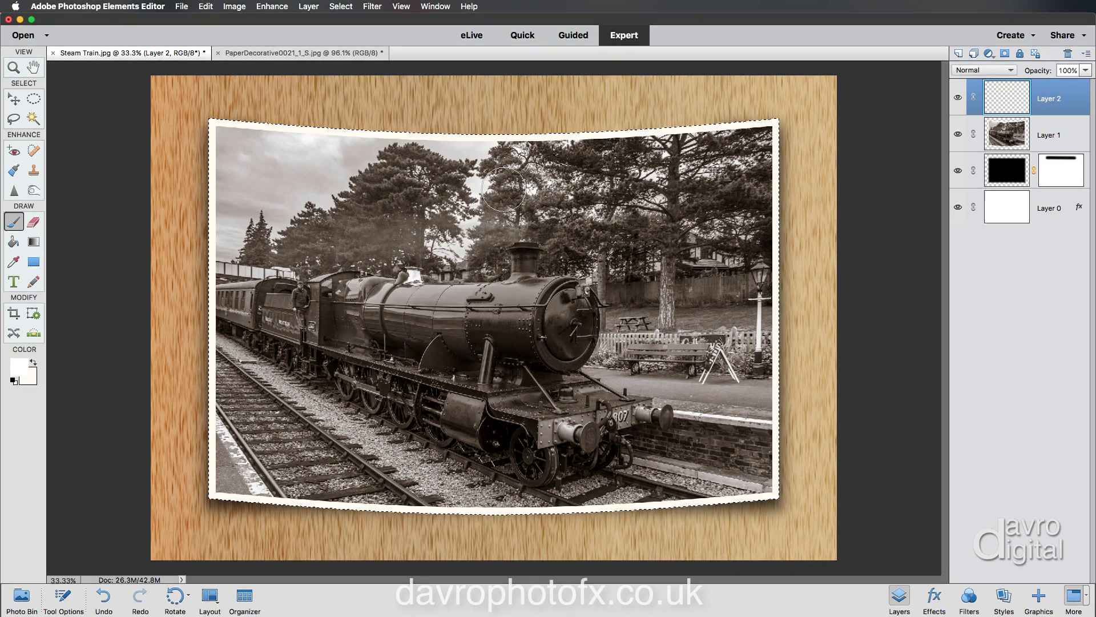
left_click(514, 131)
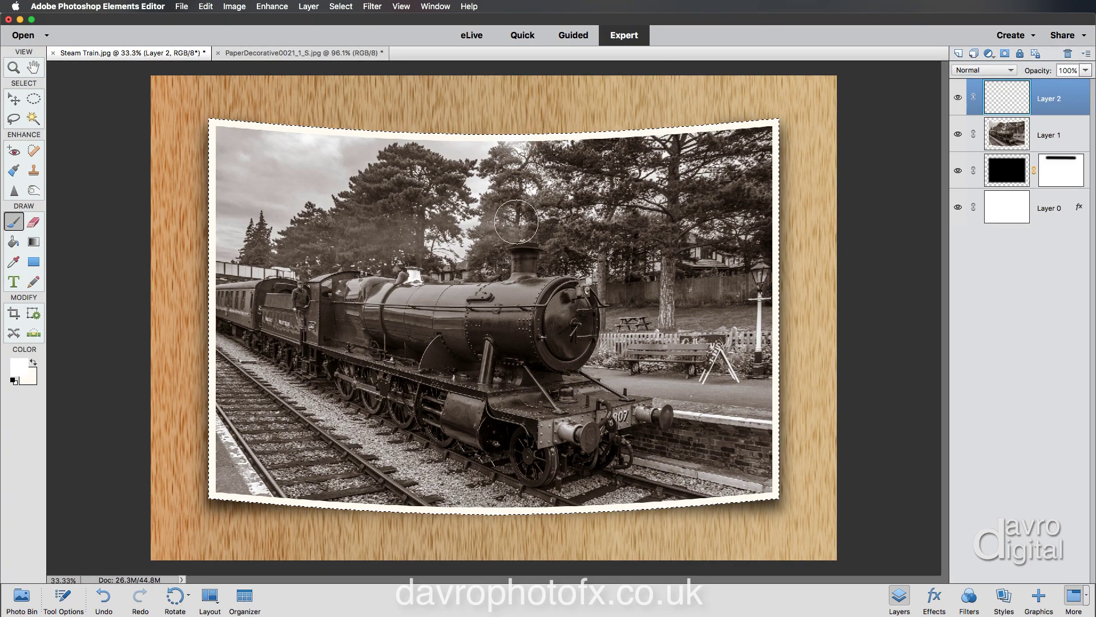
left_click(515, 515, "shift")
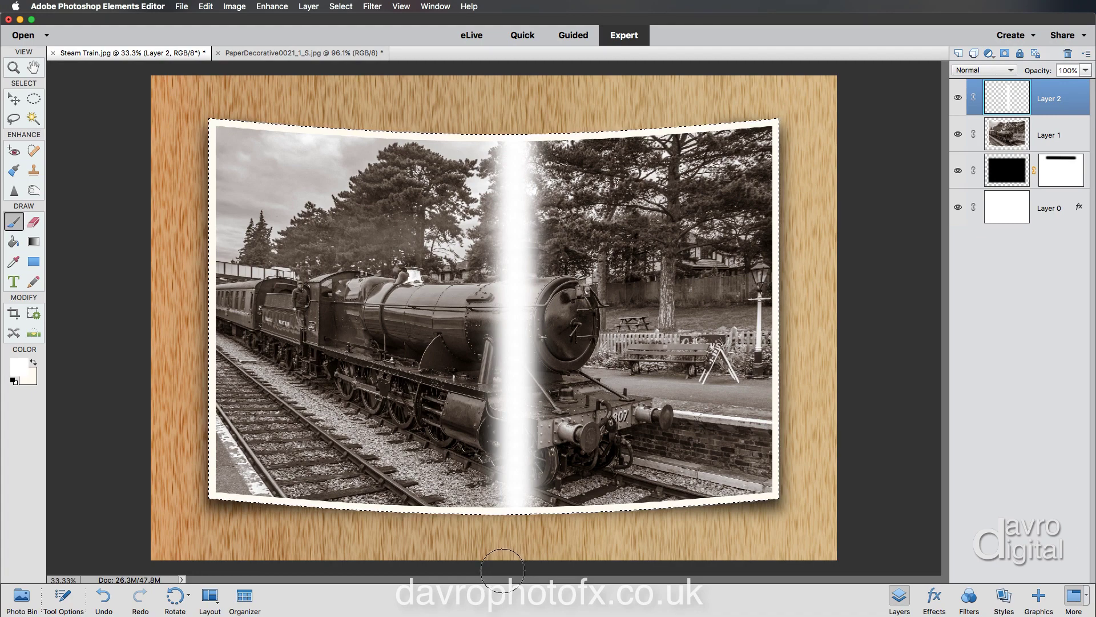
key("super+d")
Step: Blend the white highlight on Layer 2 using Soft Light at 83% opacity and compare it hidden and shown
left_click(998, 69)
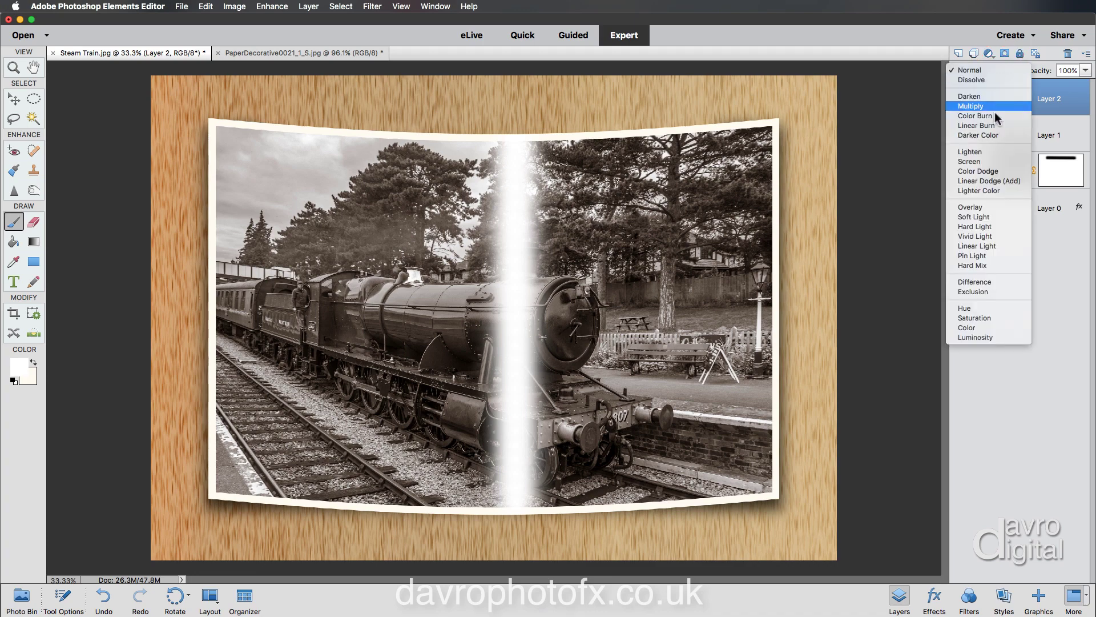
left_click(989, 219)
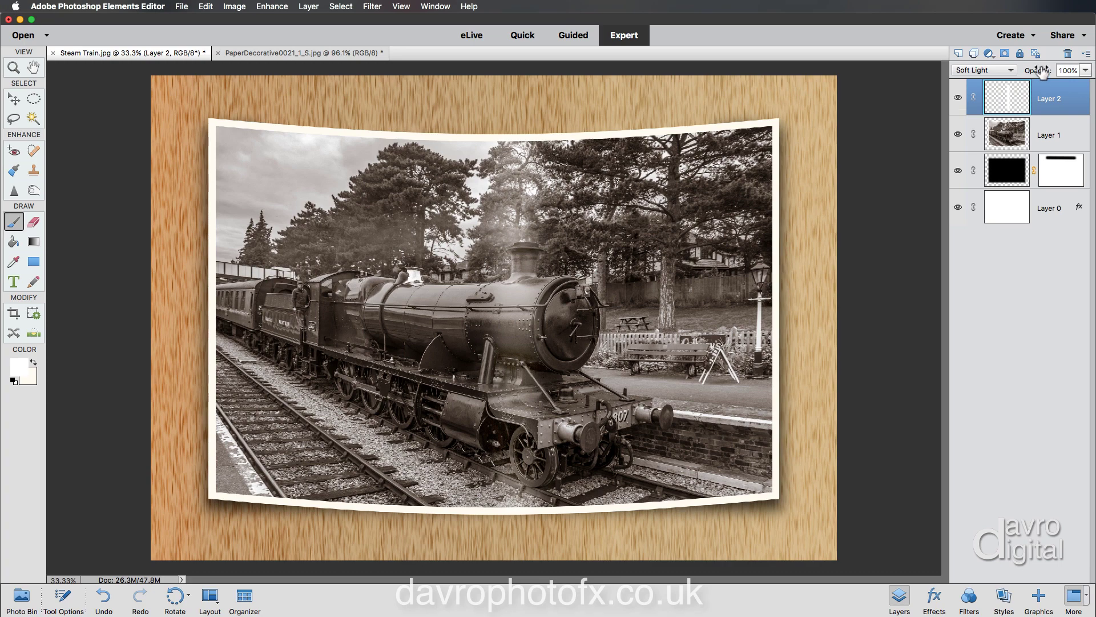
left_click_drag(1038, 69, 1033, 71)
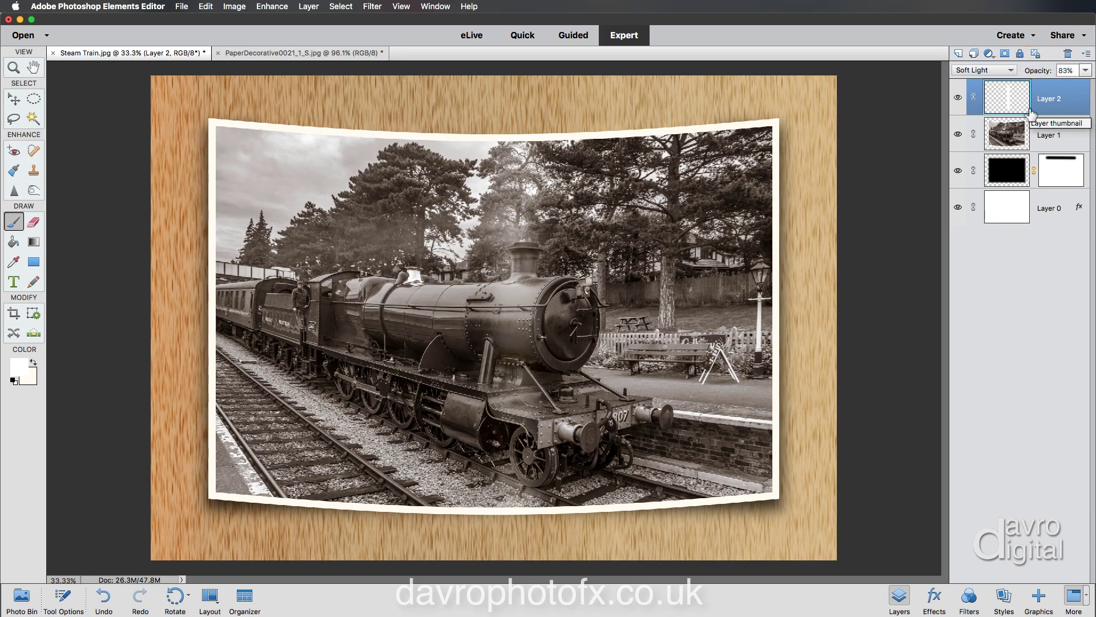
left_click(958, 98)
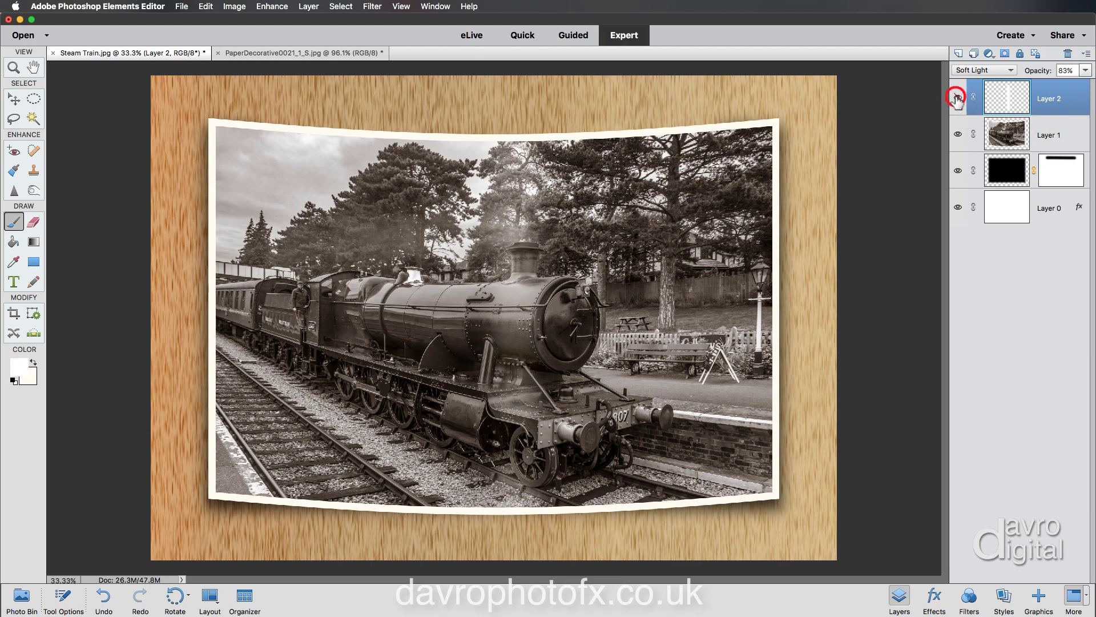
left_click(958, 99)
Step: Narrow the highlight strip on Layer 2 slightly from its right side and shift it a little to the right
key("super+t")
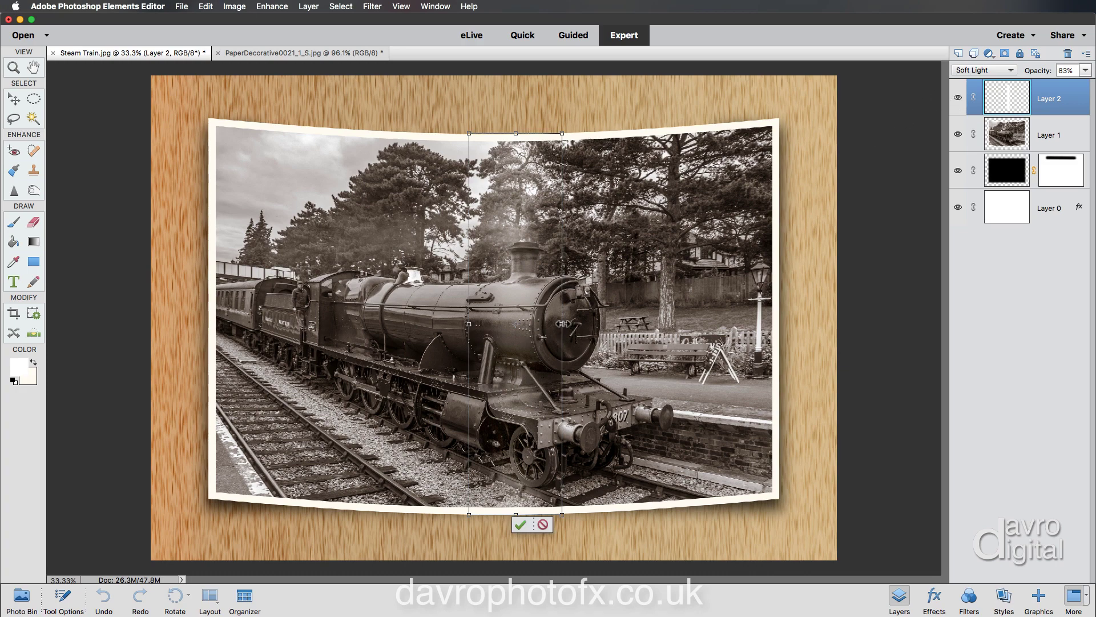
left_click_drag(562, 324, 559, 324)
left_click(521, 363)
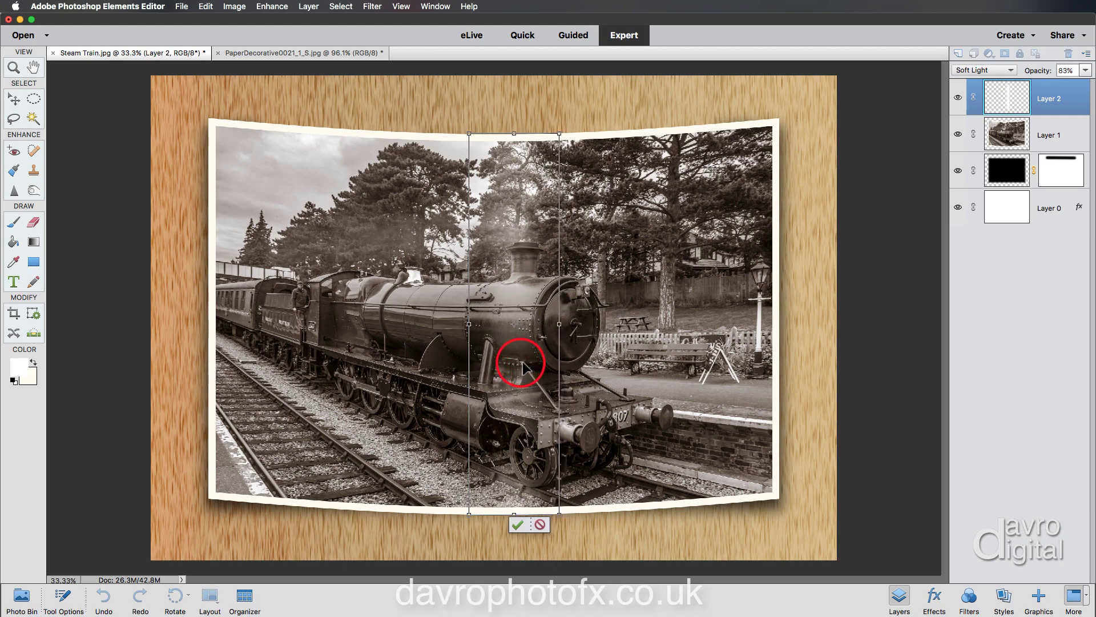
left_click_drag(522, 367, 525, 367)
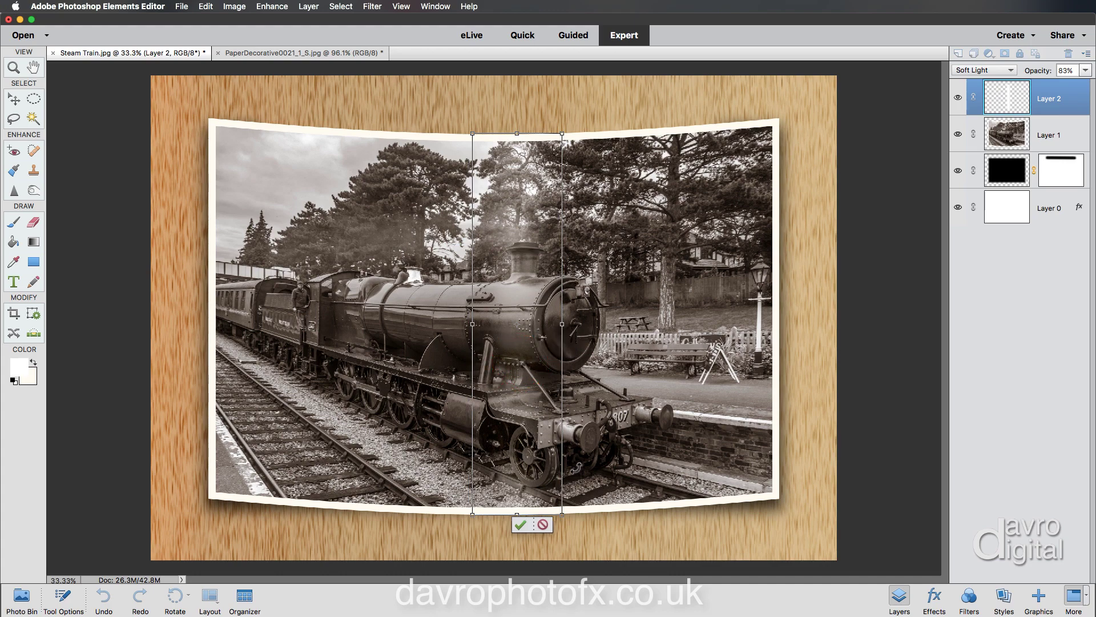
left_click(584, 468)
double_click(525, 442)
key("b")
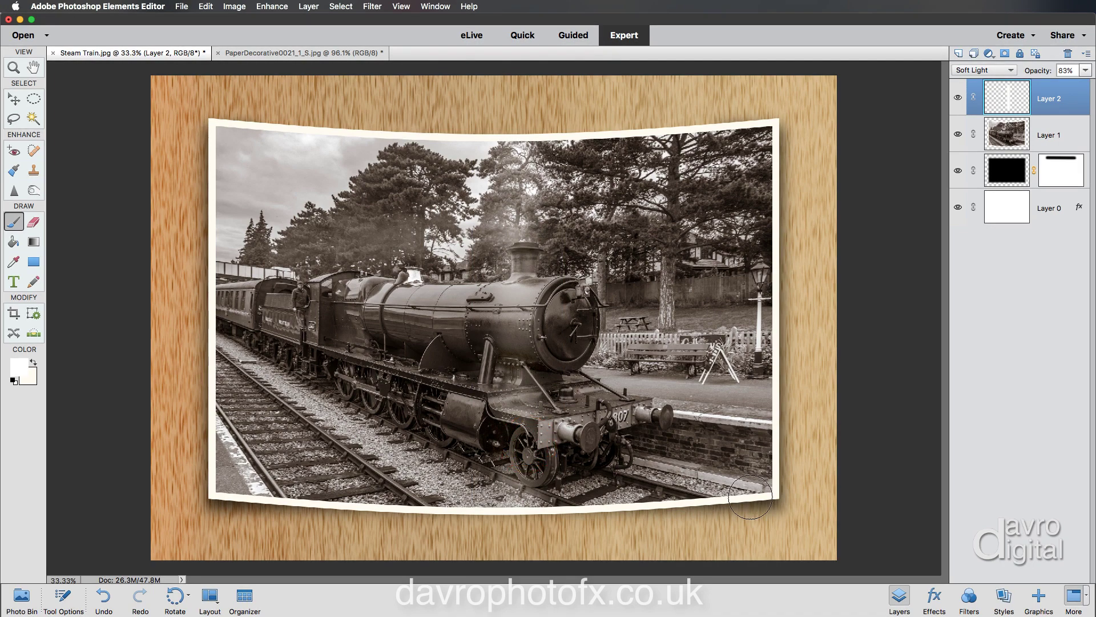
key("super+z")
key("h")
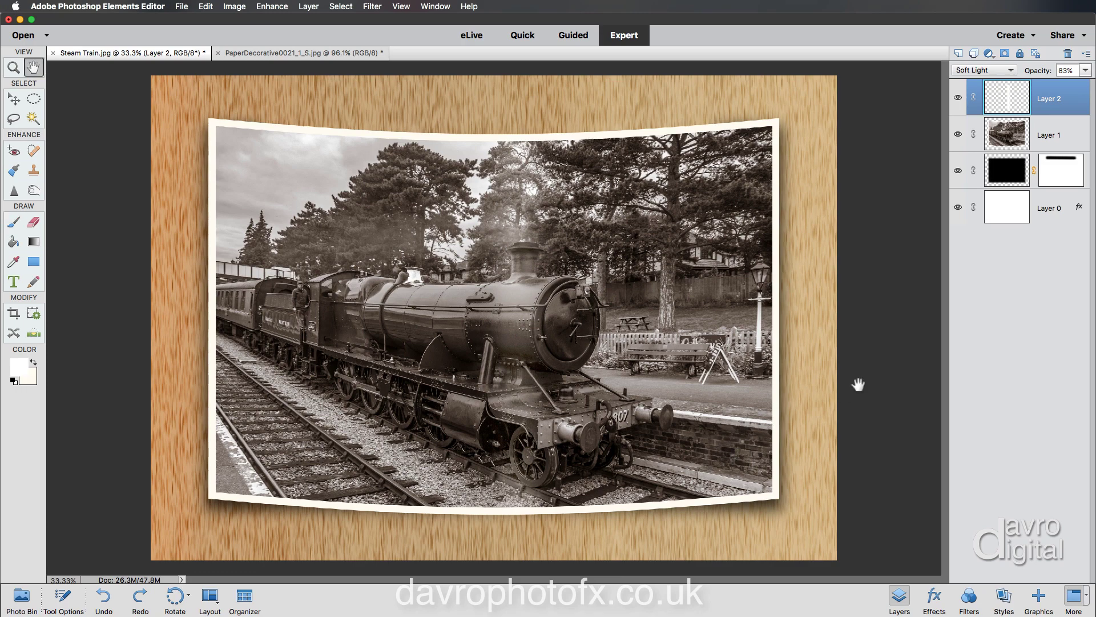
Step: Rotate Layer 2, Layer 1 and the Shadow layer together slightly clockwise and move them up a little on the wooden background
left_click(1014, 178)
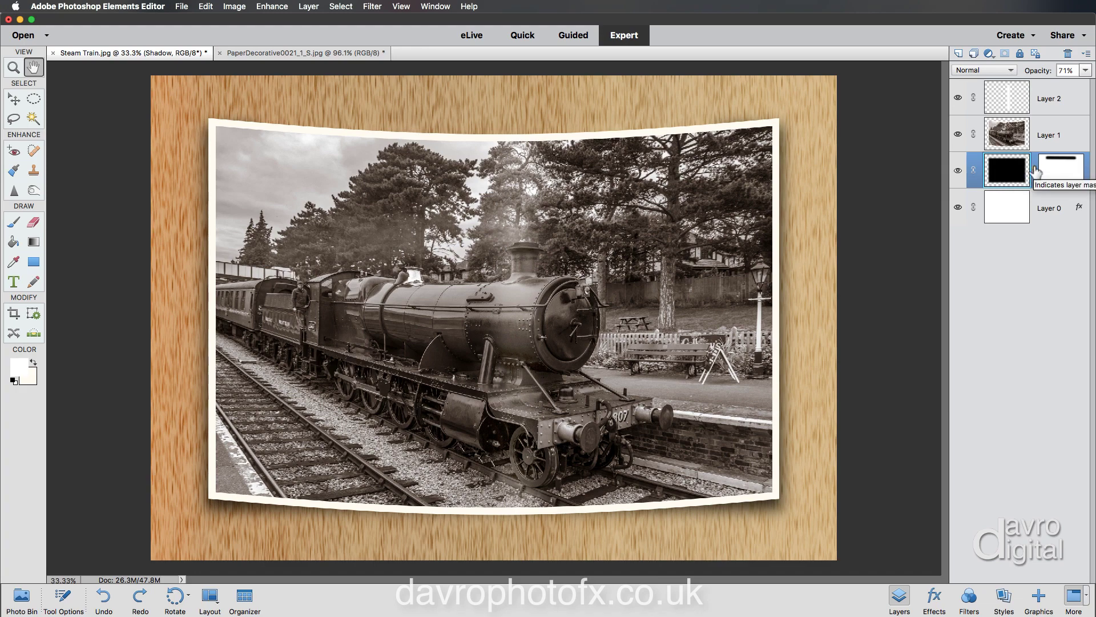
left_click(1050, 101, "shift")
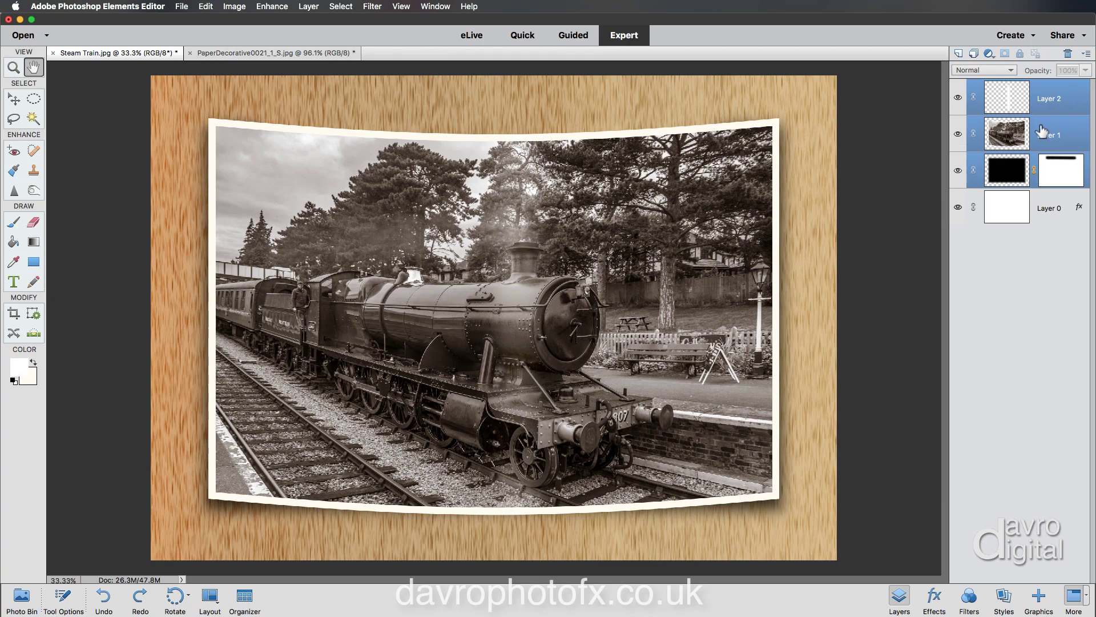
key("super+t")
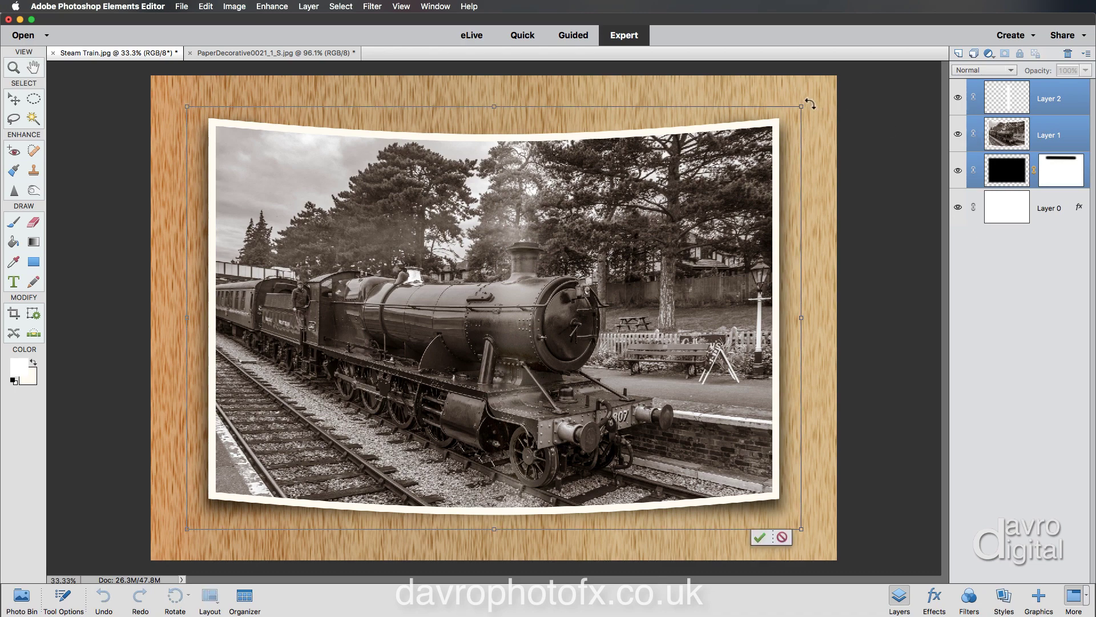
left_click_drag(811, 105, 811, 111)
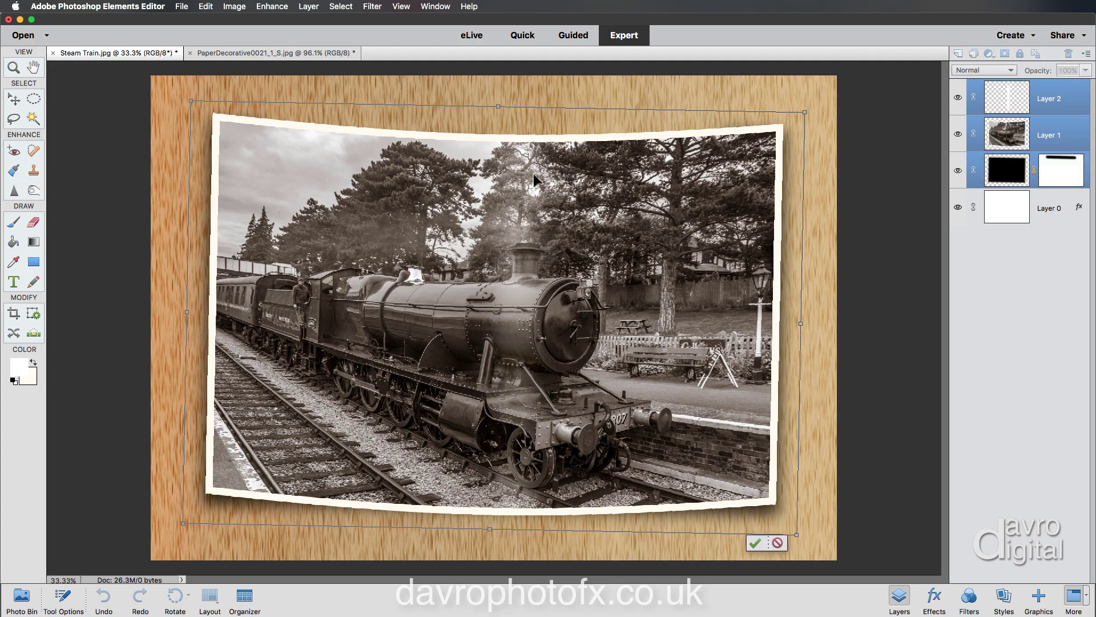
left_click_drag(518, 175, 518, 170)
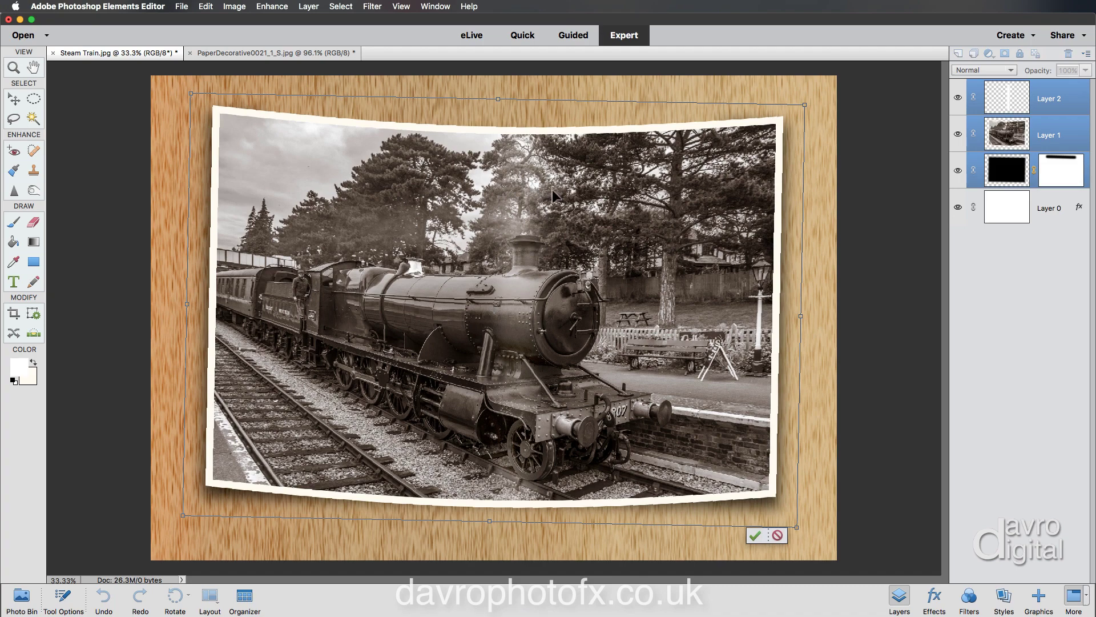
key("h")
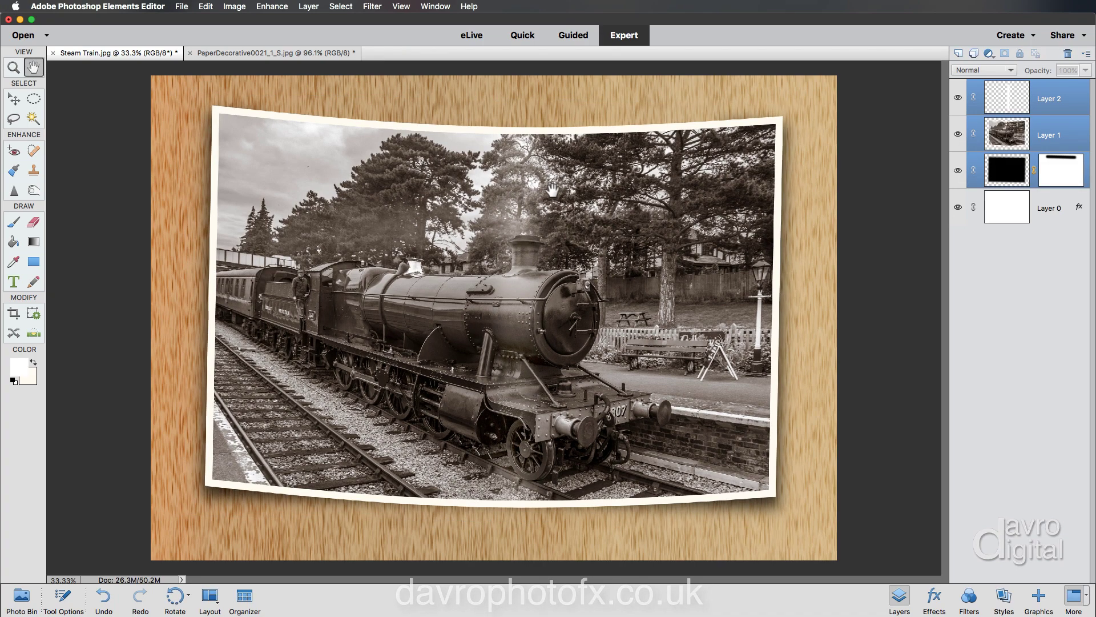